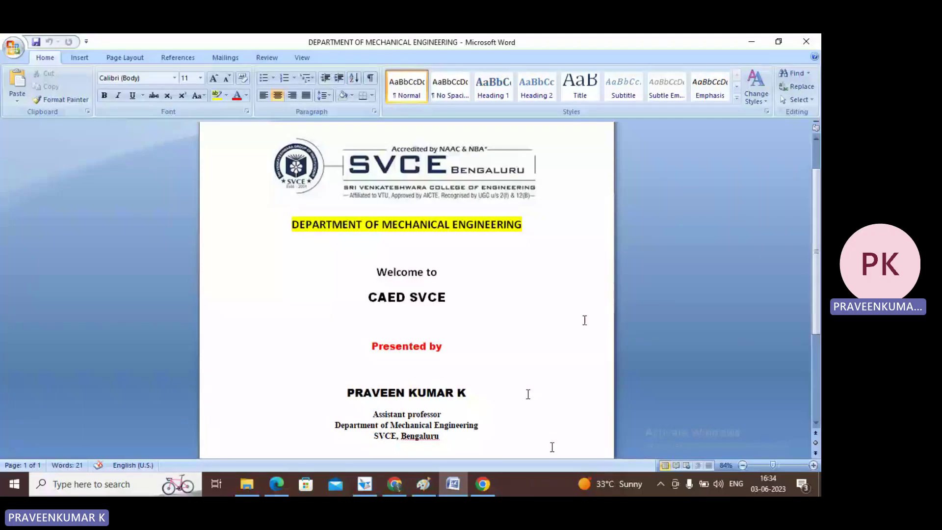
- Switch to Solid Edge and draw a thin horizontal reference line across the sheet below the problem text
left_click(362, 484)
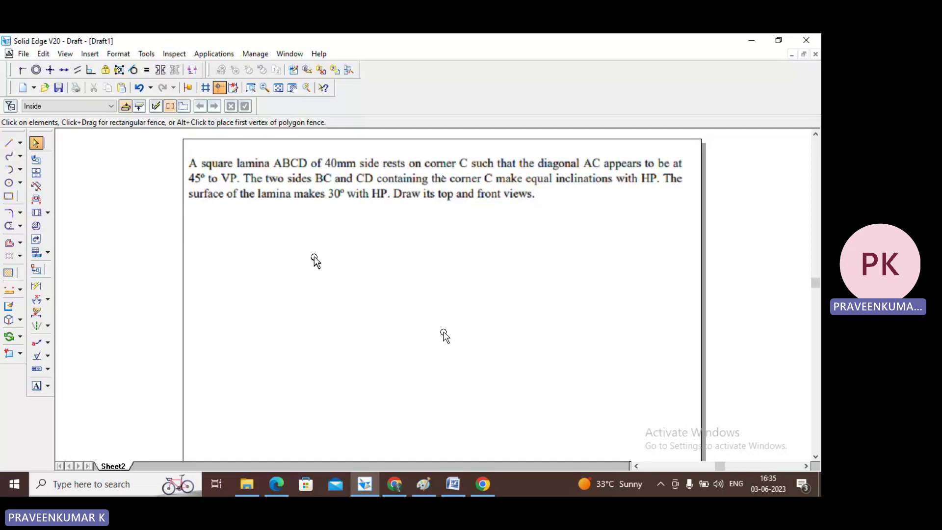
left_click(9, 144)
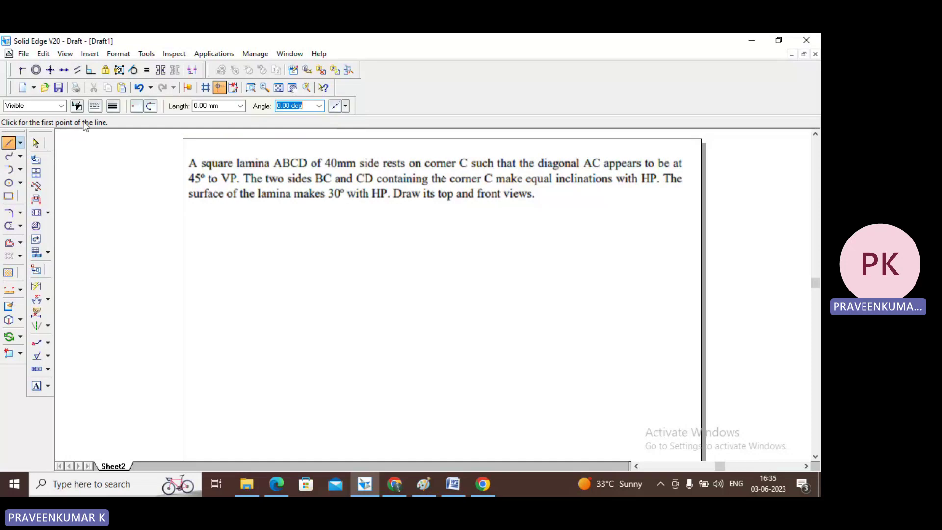
left_click(113, 106)
left_click(119, 120)
left_click(200, 324)
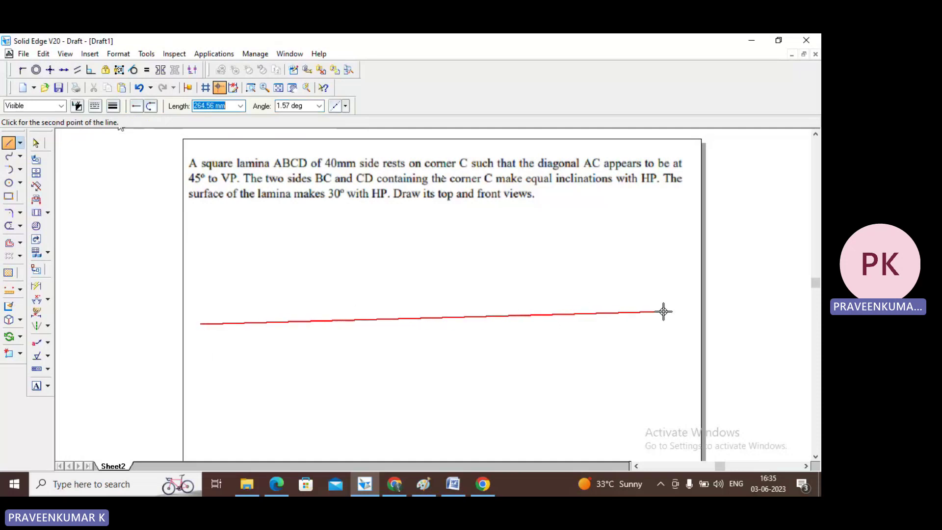
left_click(682, 323)
right_click(638, 349)
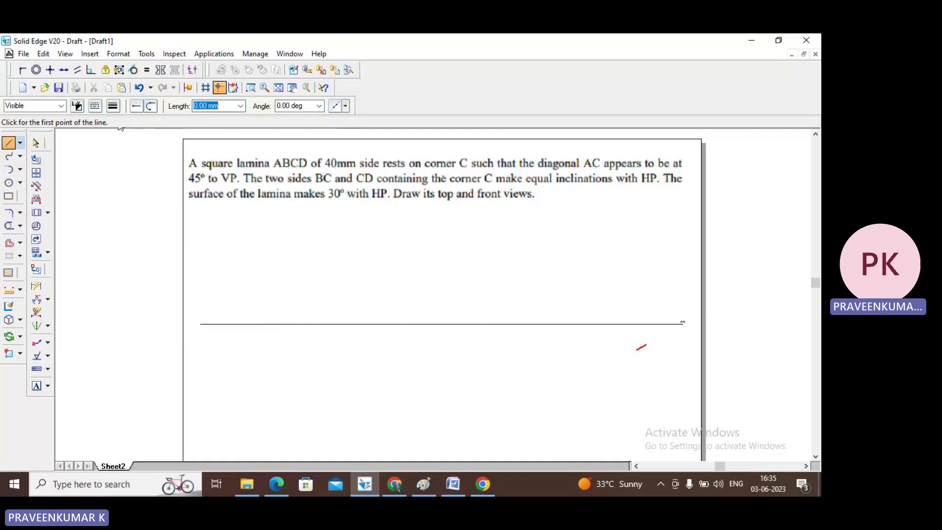
left_click(36, 143)
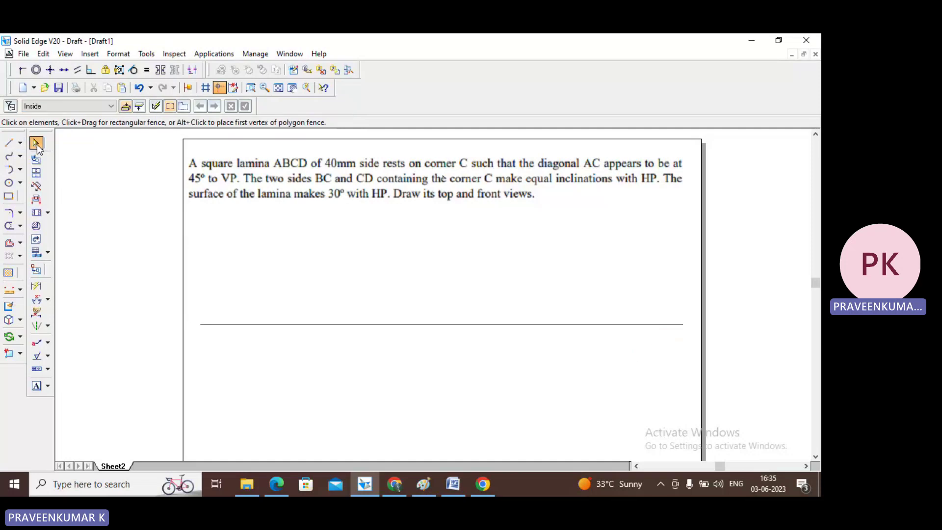
- Add the text labels x and y below the two ends of the reference line
left_click(36, 386)
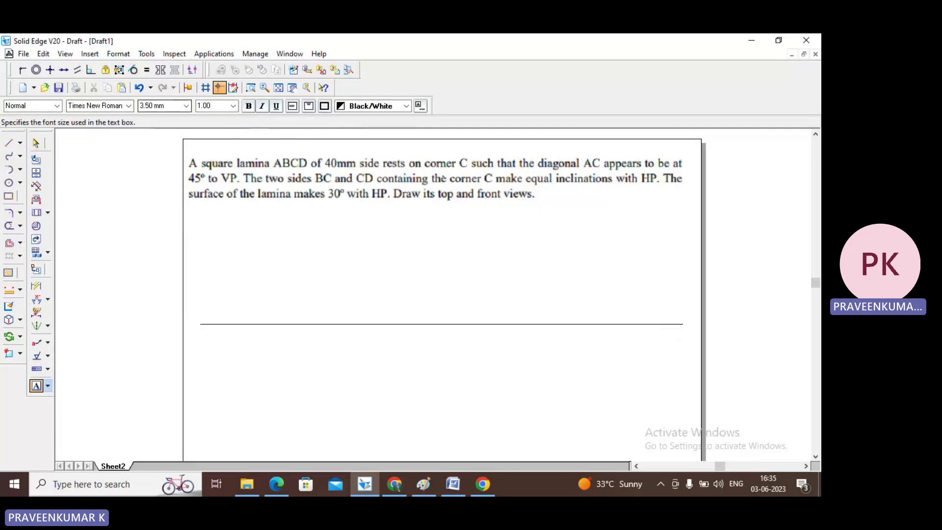
left_click(205, 357)
type("x")
left_click(667, 357)
type("y")
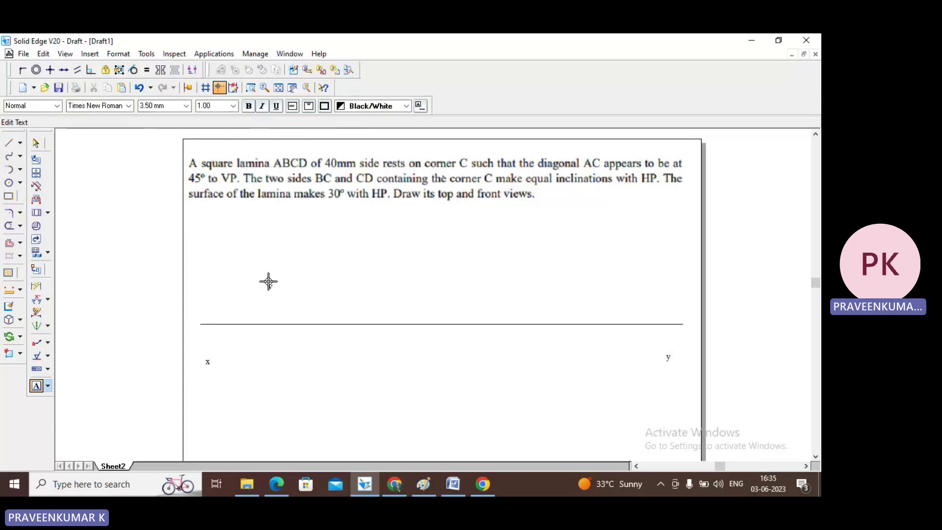
- Add the text labels vp above and hp below the reference line
left_click(268, 281)
type("vp")
left_click(281, 360)
type("hp")
key("Escape")
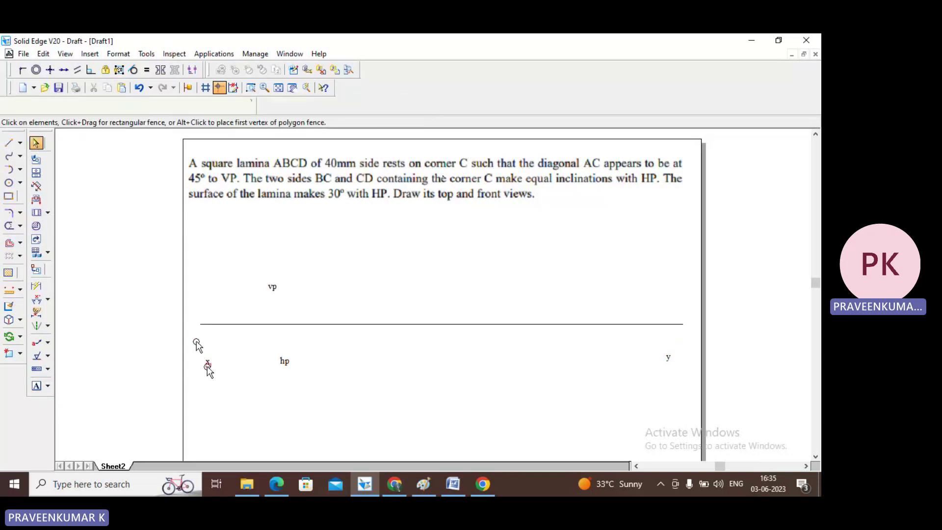
- Move the x label to the line's left end and the y label to its right end
left_click_drag(208, 364, 196, 324)
key("Escape")
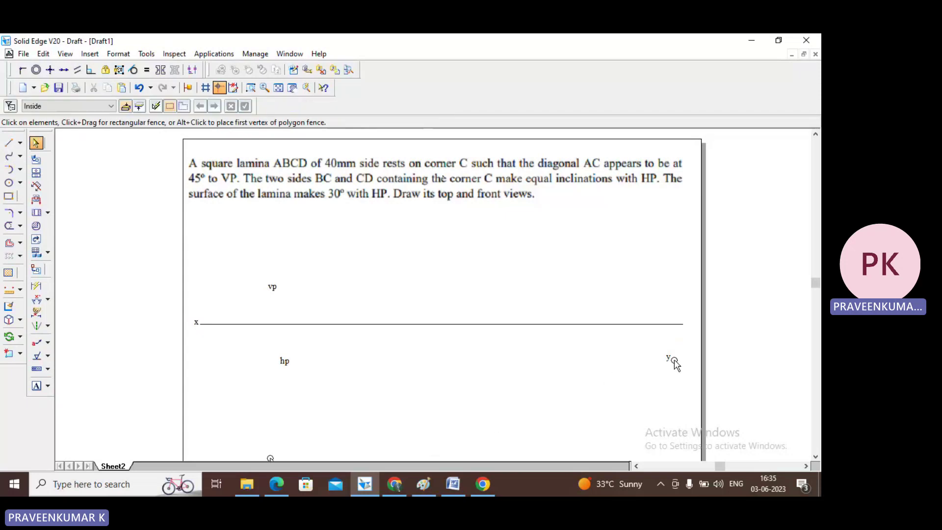
left_click_drag(669, 358, 686, 329)
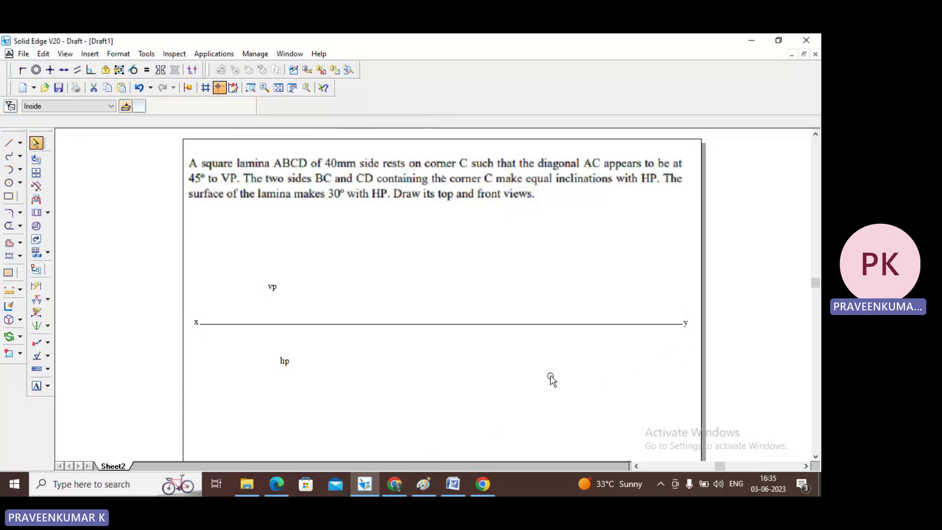
- Move the lowercase vp and hp labels toward the line's left end and delete them
left_click(272, 287)
left_click_drag(220, 318, 219, 315)
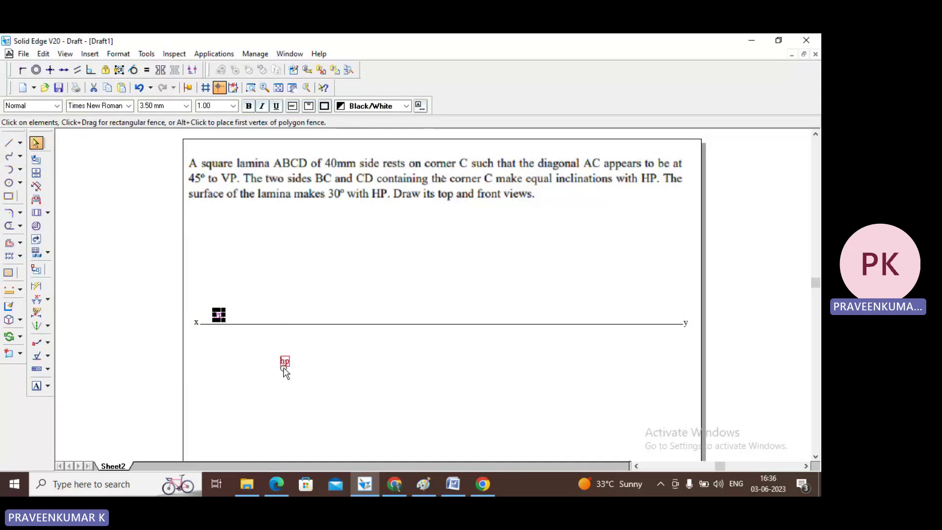
left_click_drag(284, 368, 216, 341)
key("Delete")
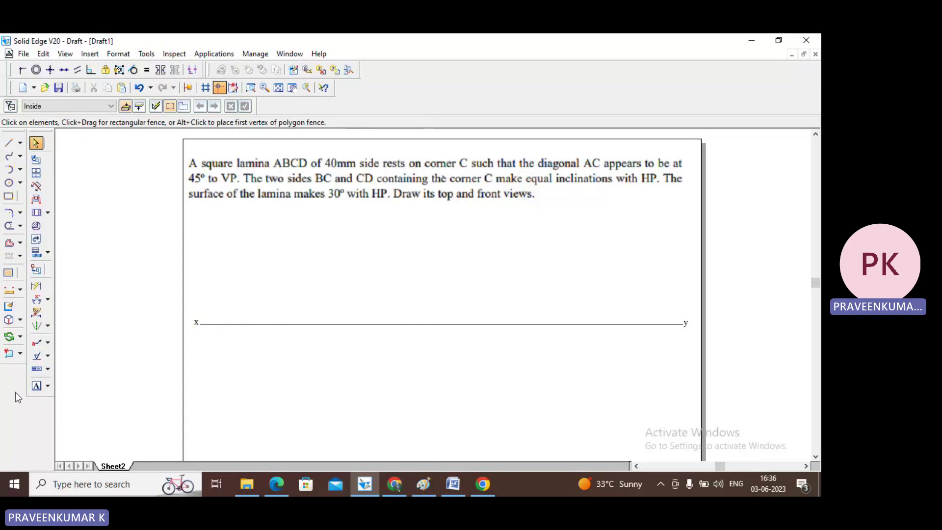
- Add the capitalized text labels VP above and HP below the reference line
left_click(36, 386)
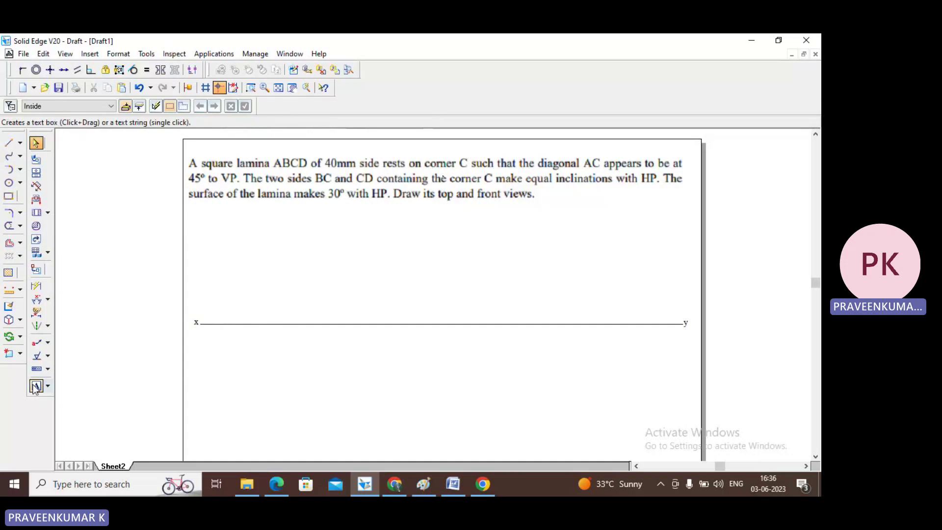
left_click(265, 301)
type("VP")
left_click(256, 363)
type("H")
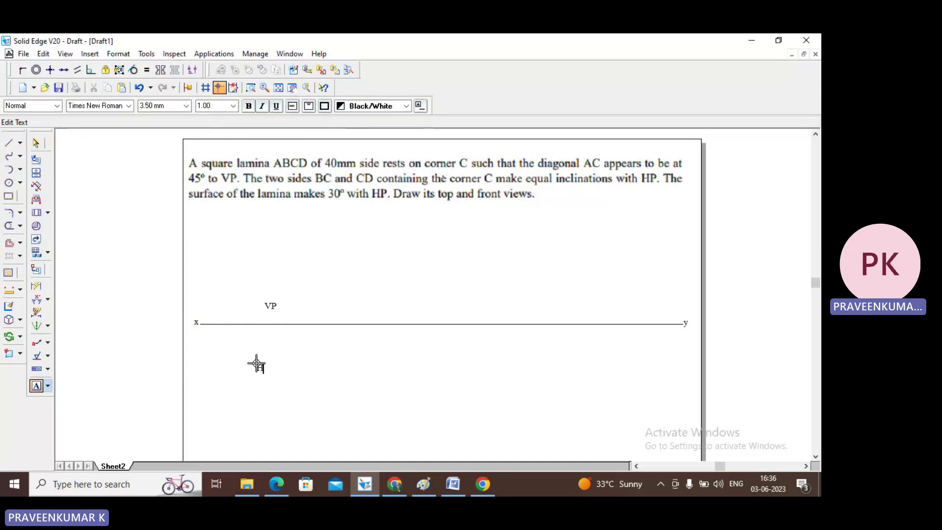
type("P")
key("Escape")
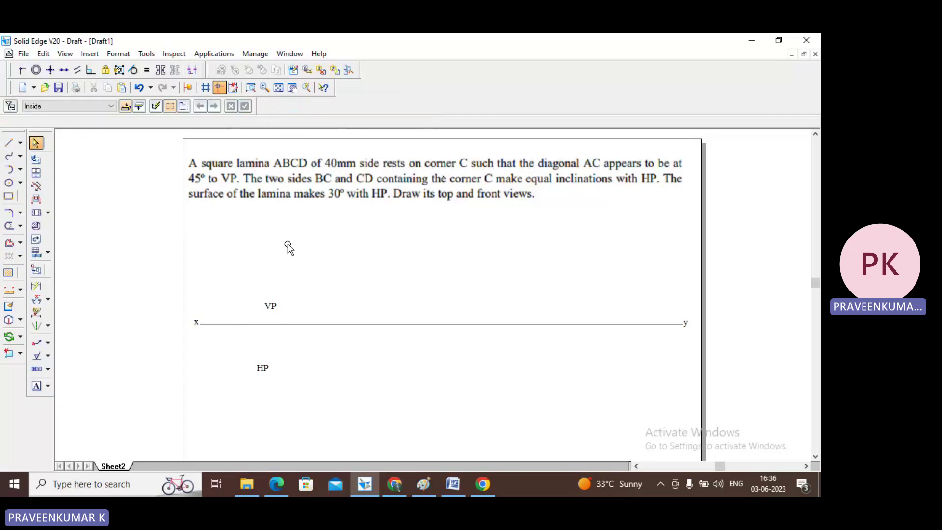
- Move the VP and HP labels next to the reference line's left end, one above and one below it
left_click_drag(270, 306, 213, 322)
left_click_drag(262, 368, 211, 339)
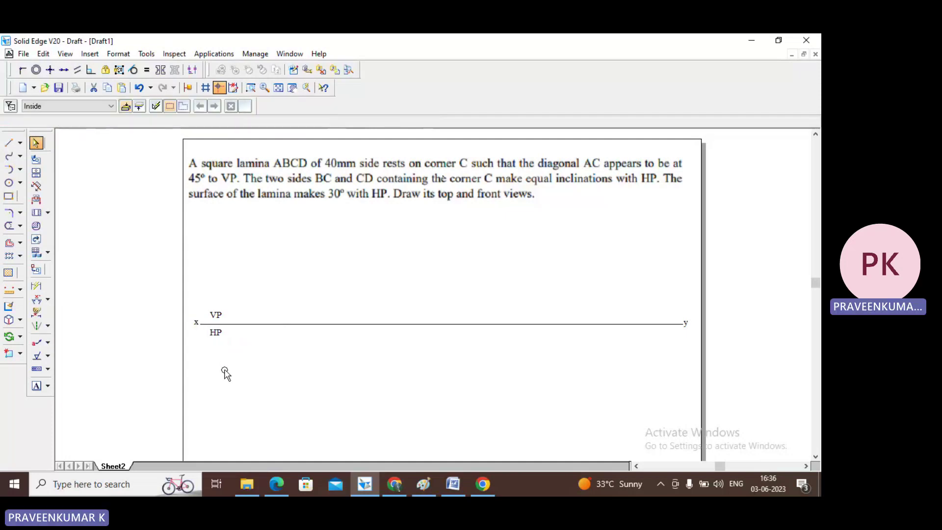
key("Escape")
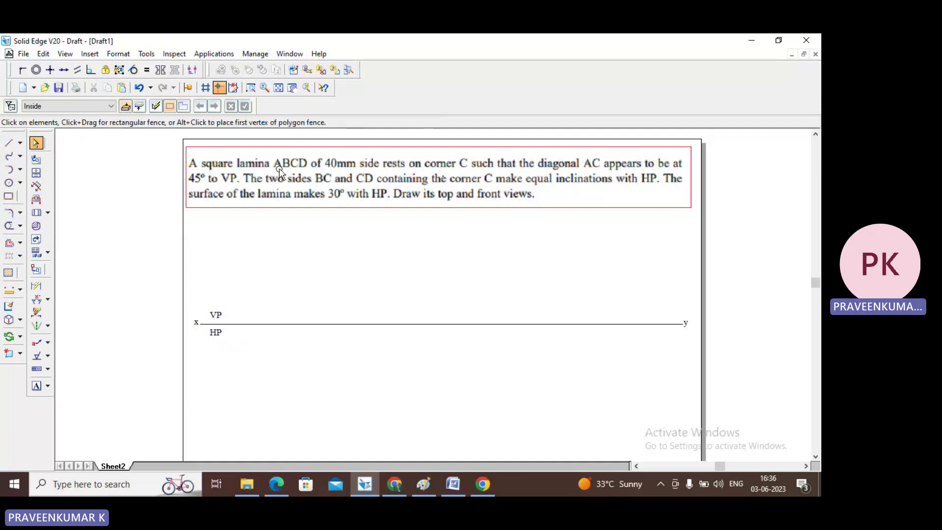
- Draw a rectangle about 44 mm wide and 37 mm high below the reference line, right of the HP label
left_click(9, 197)
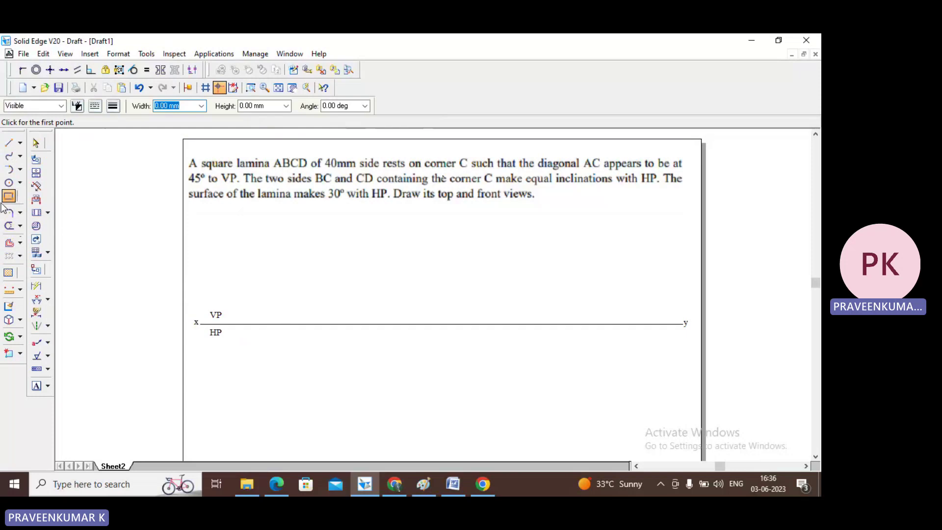
left_click(265, 353)
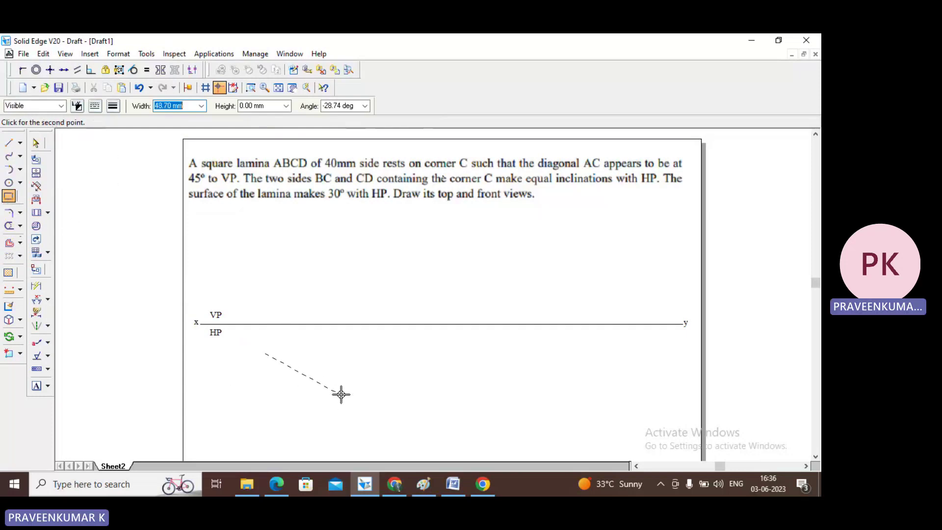
left_click(343, 353)
left_click(343, 418)
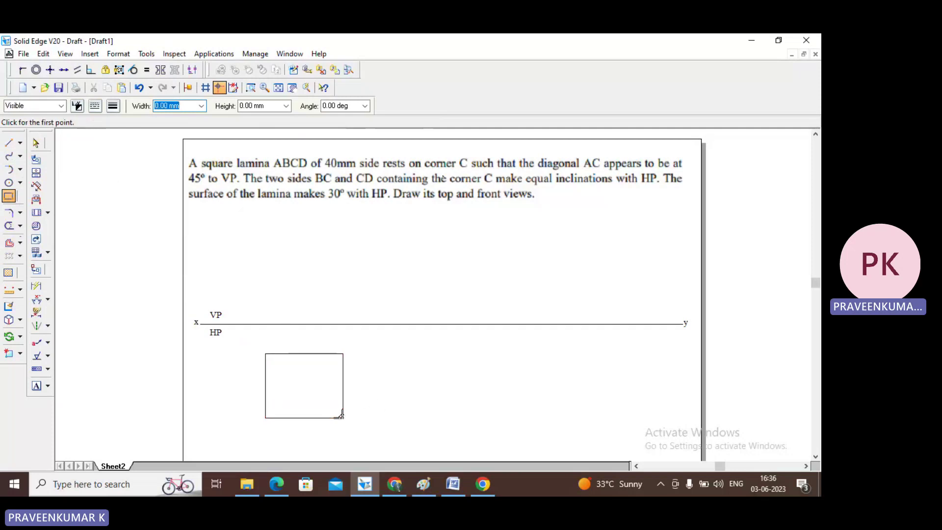
left_click(36, 143)
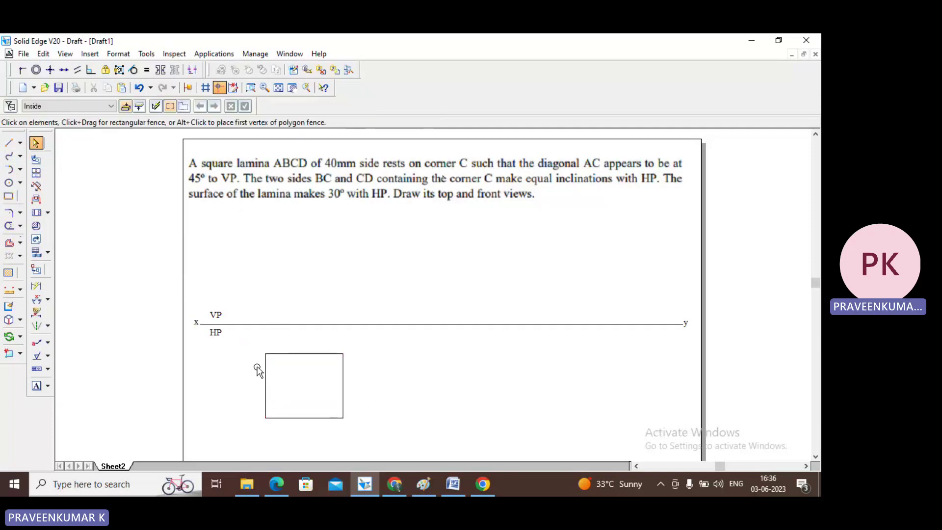
- Apply a thicker line width to all four edges of the rectangle
mouse_move(256, 337)
left_mouse_down()
mouse_move(416, 389)
mouse_move(412, 433)
left_mouse_up()
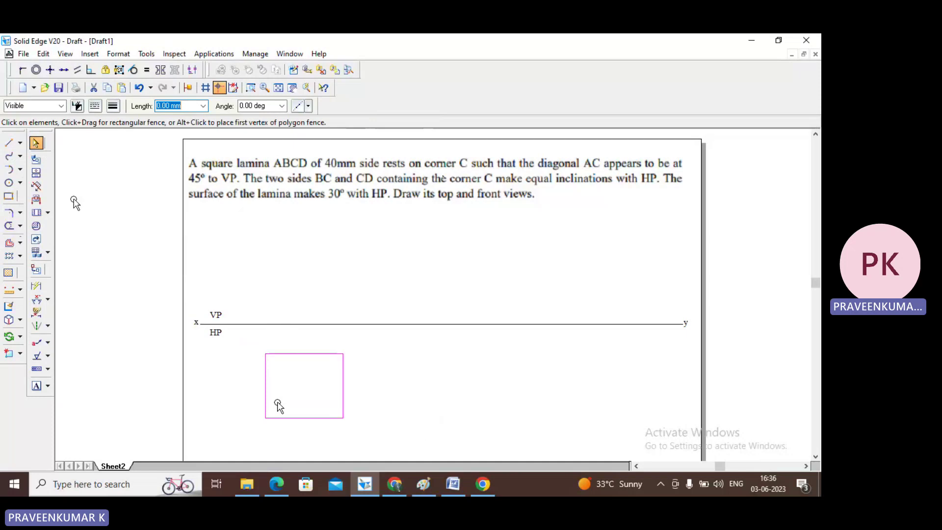
left_click(95, 105)
left_click(126, 152)
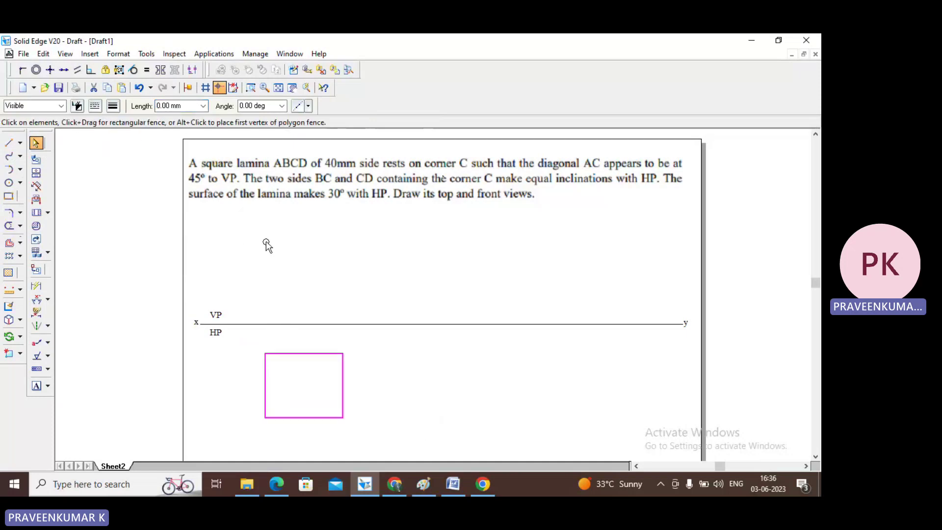
left_click(288, 252)
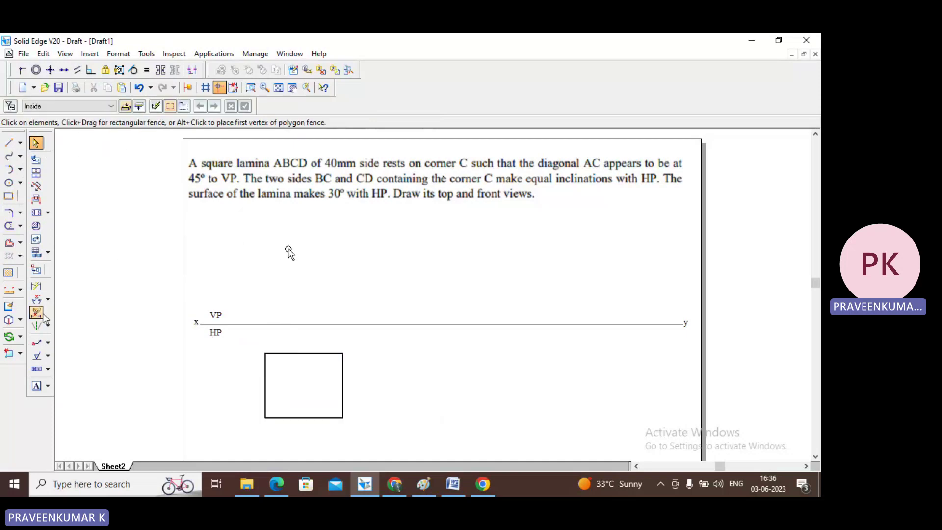
- Dimension the rectangle's right vertical side and set it to 40 mm
left_click(36, 286)
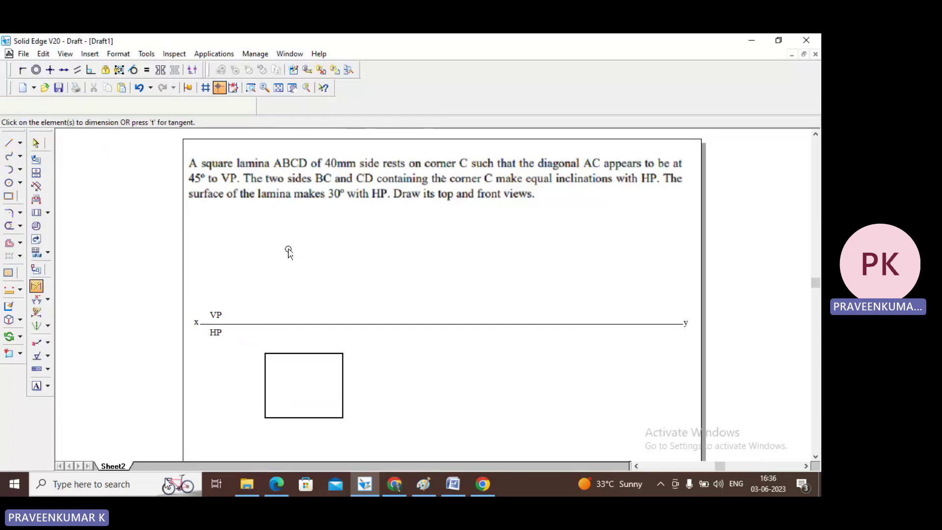
left_click(344, 388)
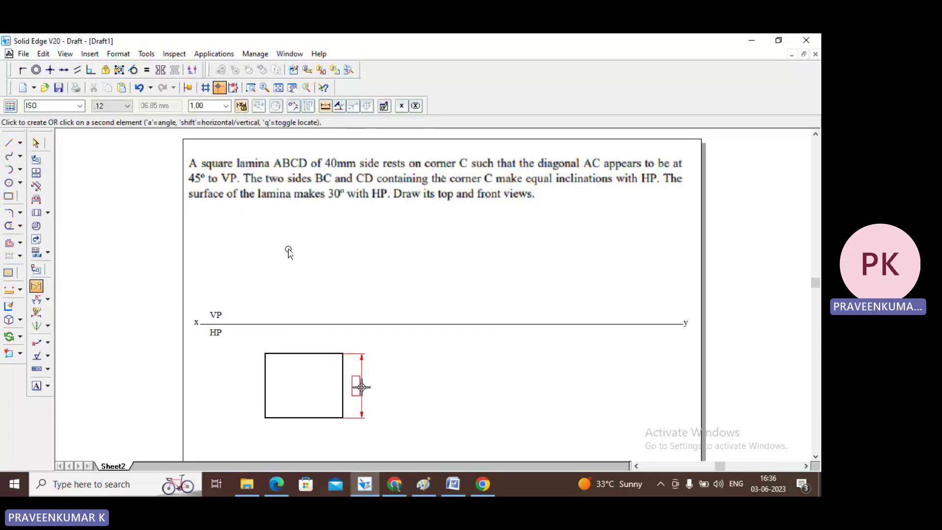
left_click(361, 387)
type("40")
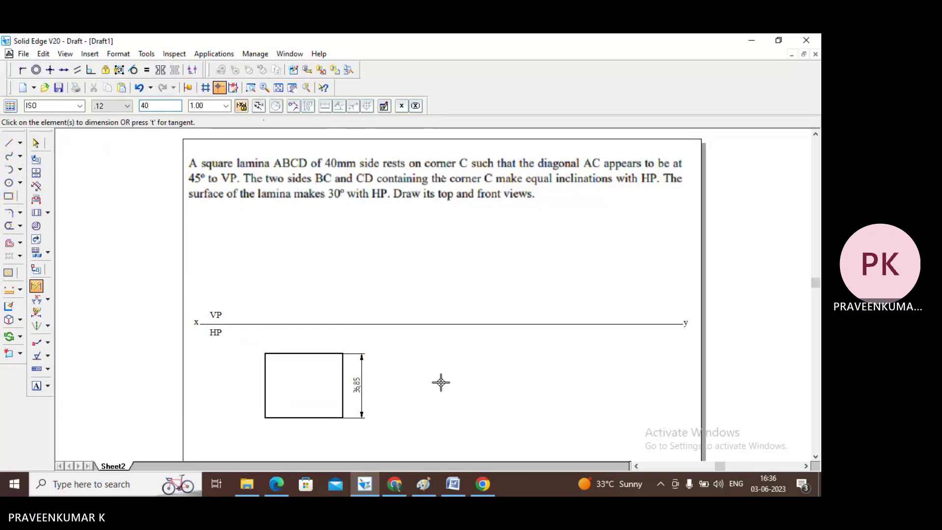
key("Return")
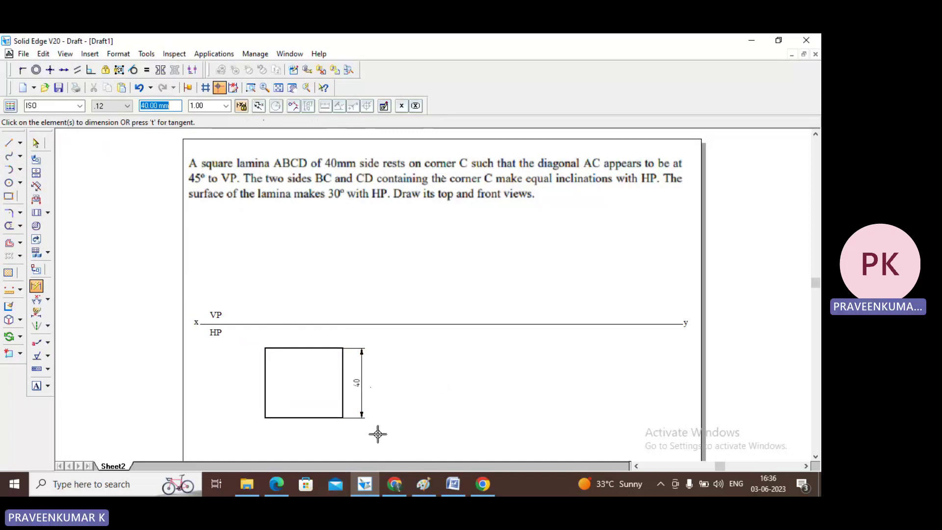
- Dimension the rectangle's bottom side and set it to 40 mm
left_click(300, 418)
left_click(300, 433)
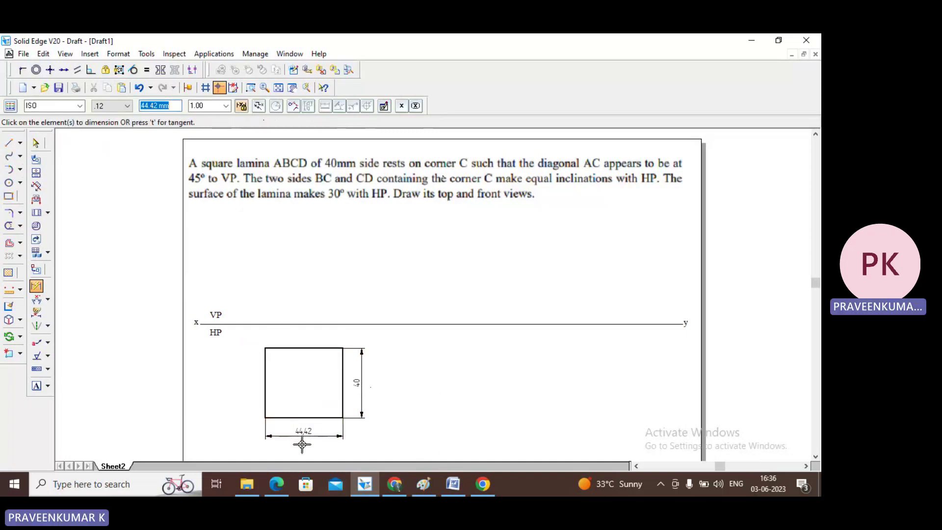
type("1")
type("40")
key("Return")
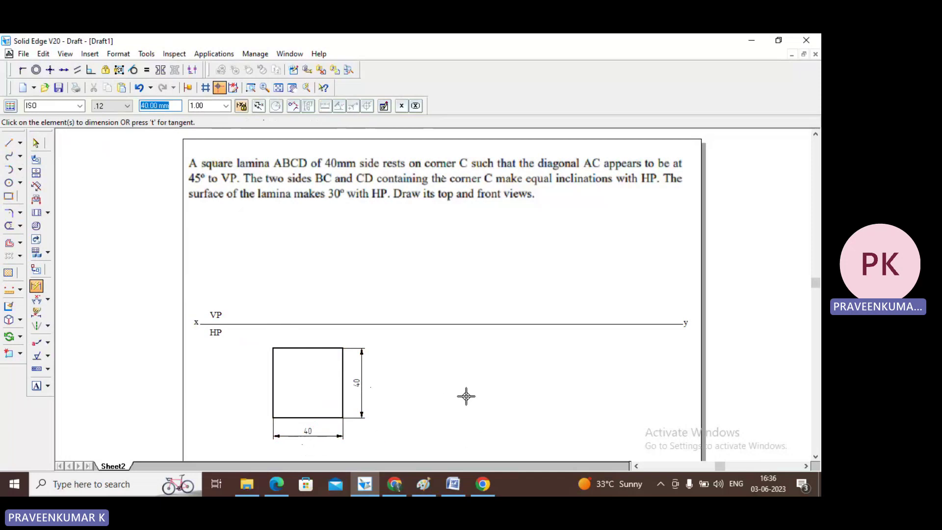
- Rotate the square with its dimensions by 45° counterclockwise about the square's lower-left corner
left_click(38, 146)
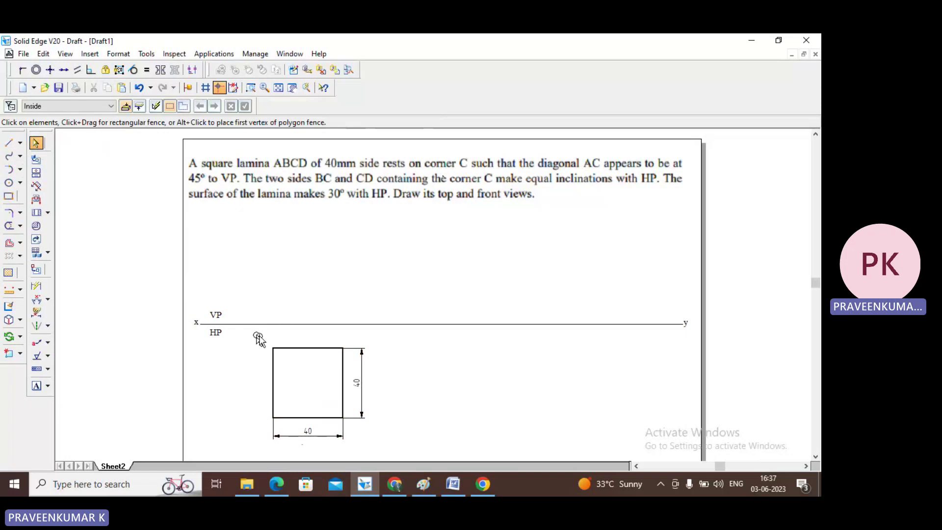
left_click_drag(254, 334, 396, 456)
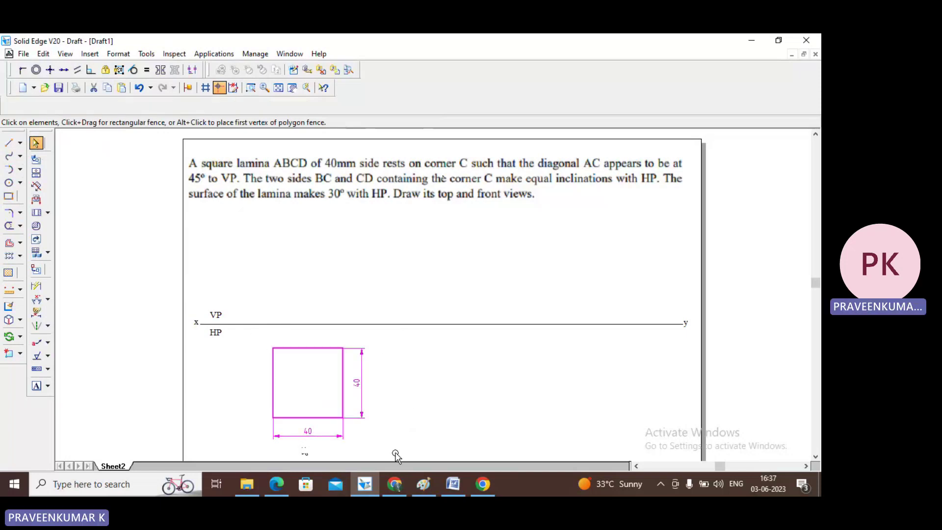
scroll(244, 320, "down", 1)
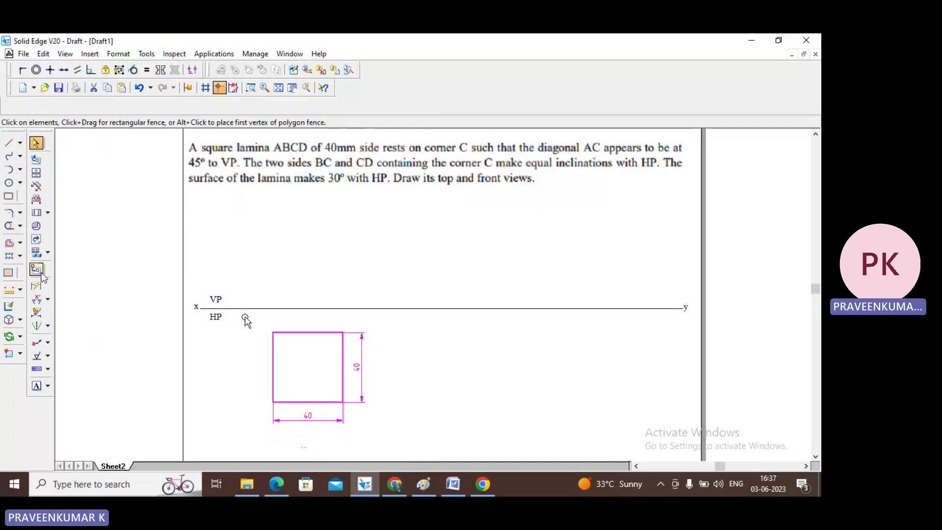
left_click(9, 338)
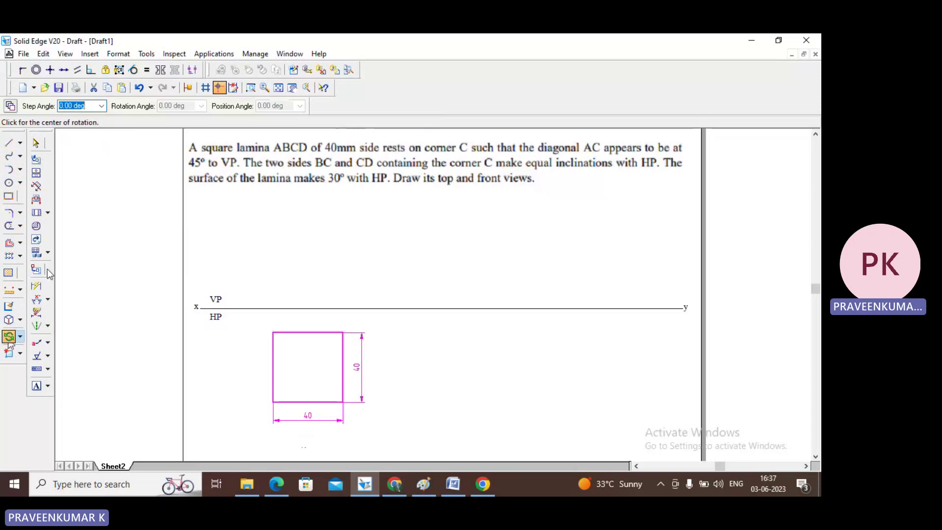
left_click(273, 401)
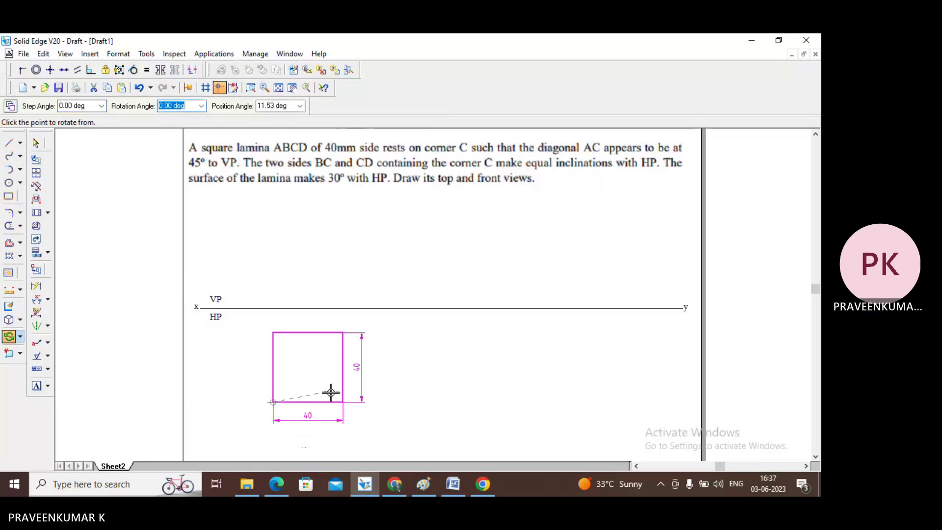
left_click(343, 402)
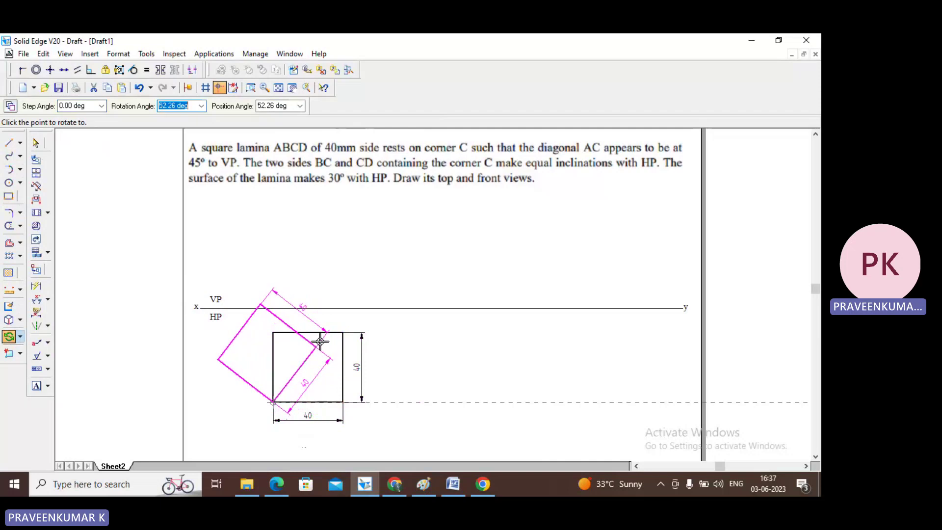
type("45")
key("Tab")
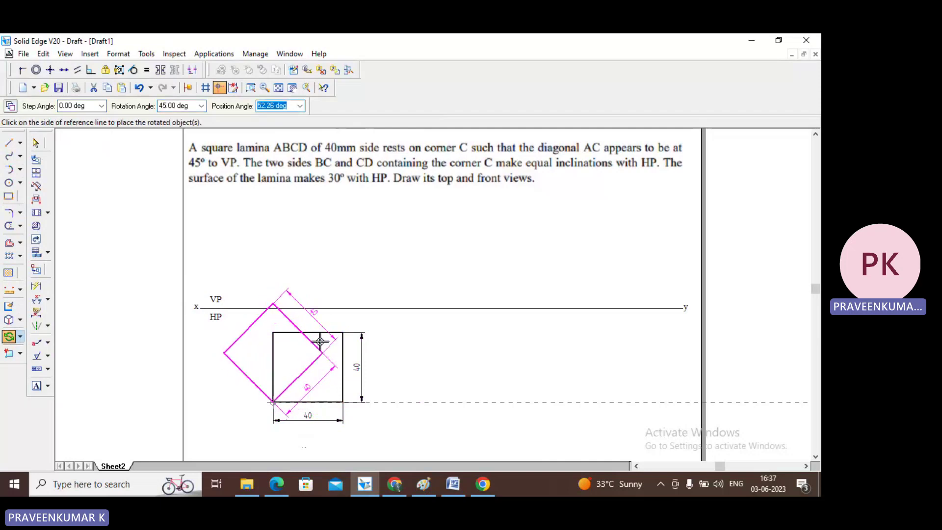
left_click(303, 291)
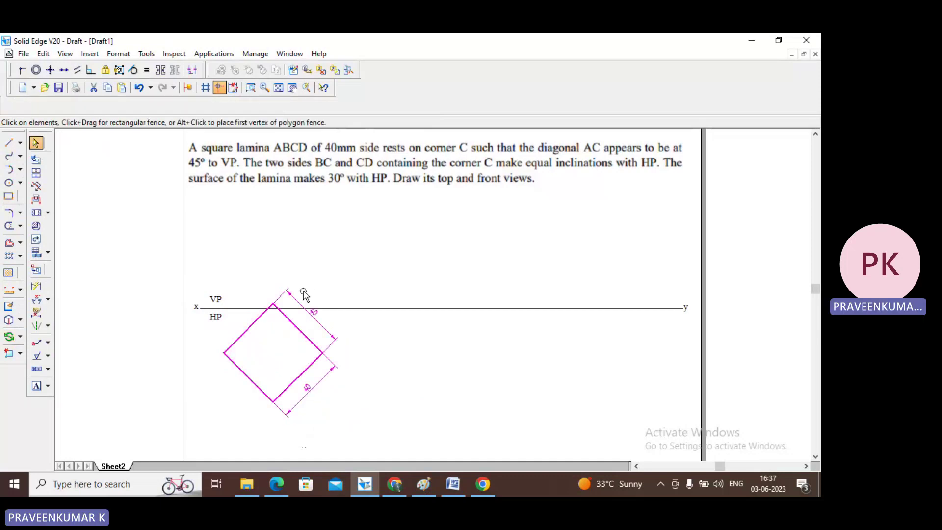
- Try to move the rotated square and its dimensions below the reference line, and undo the attempt
left_click(20, 336)
left_click(41, 342)
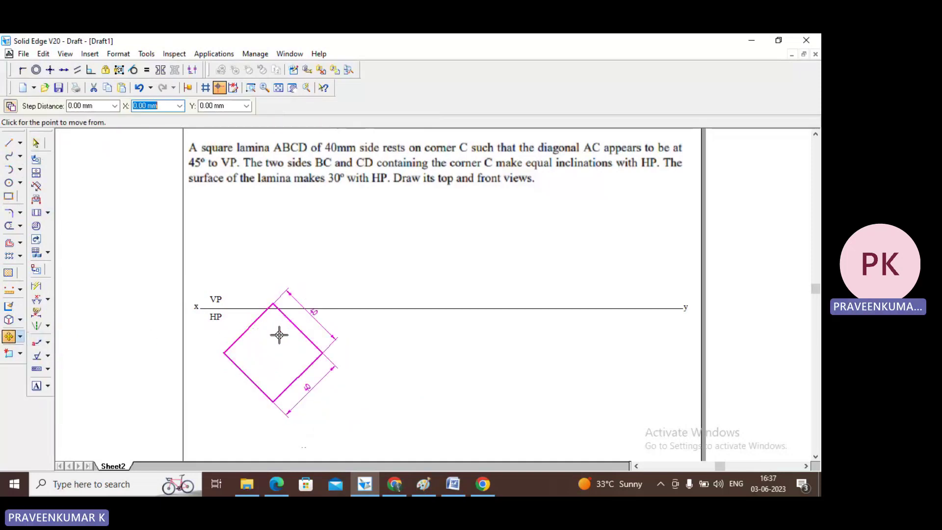
left_click(268, 348)
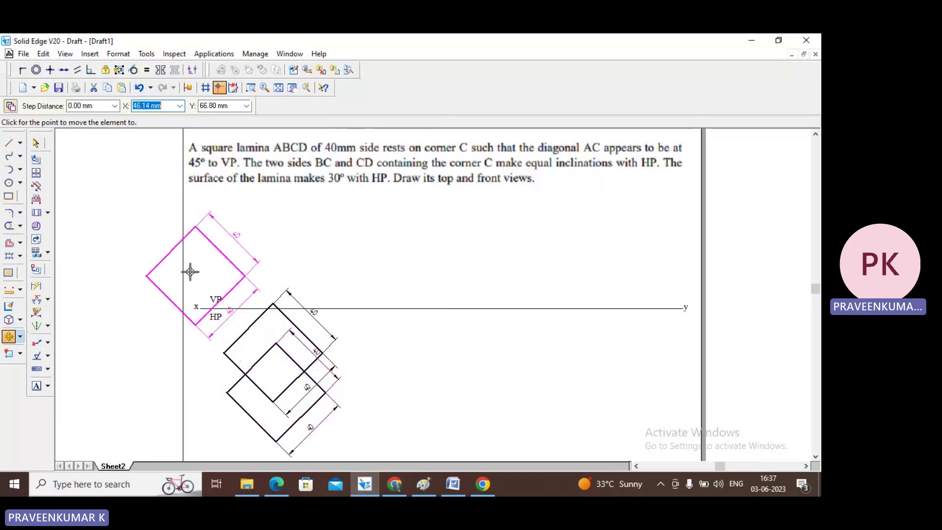
key("ctrl+z")
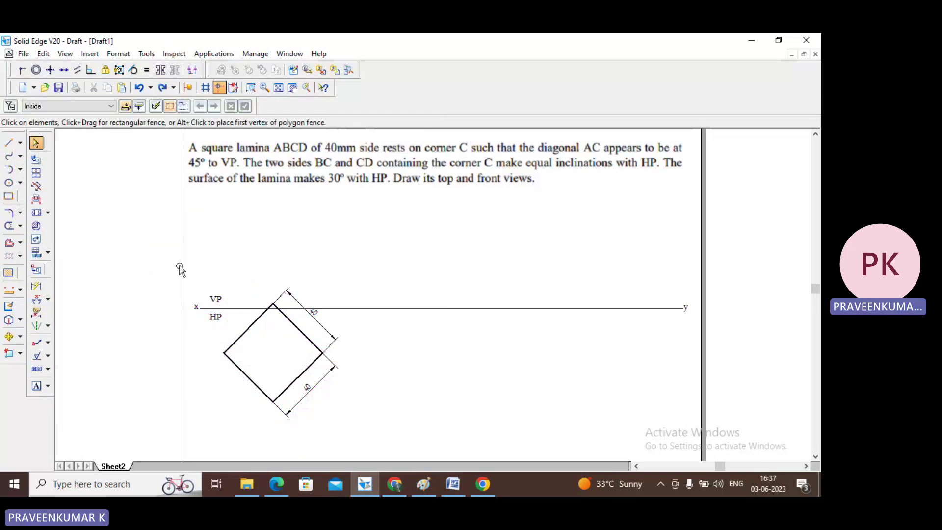
left_click(10, 337)
left_click_drag(194, 430, 408, 401)
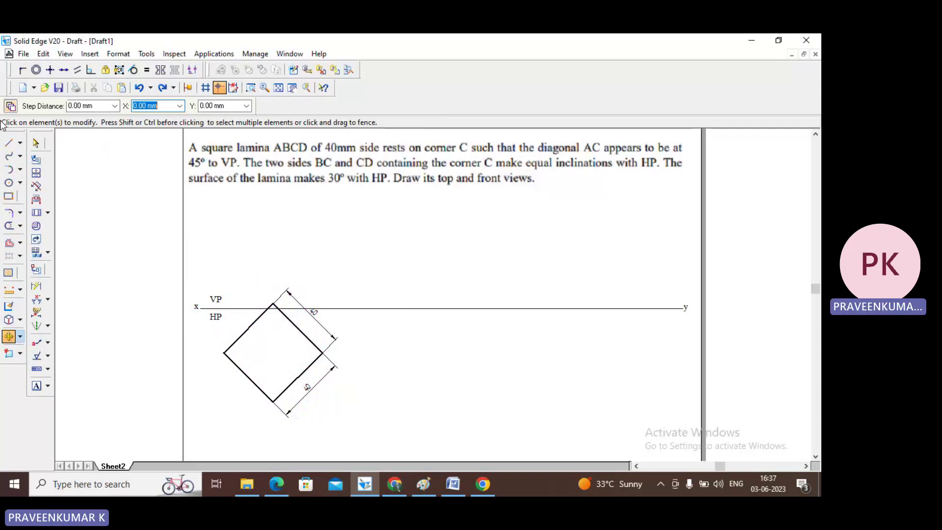
left_click(36, 142)
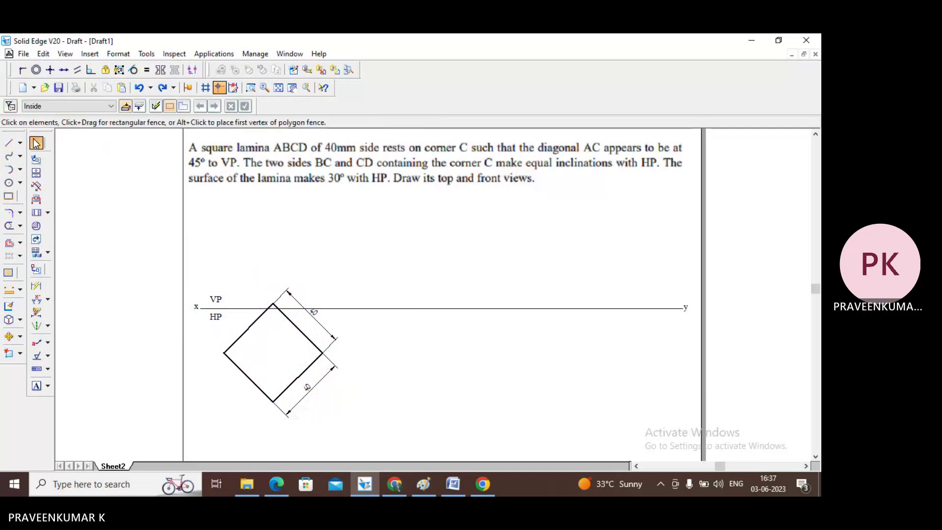
- Move the rotated square's four sides and both dimensions about 19 mm down and slightly right, placing them entirely below the reference line
left_click(255, 323)
left_click(243, 369, "ctrl")
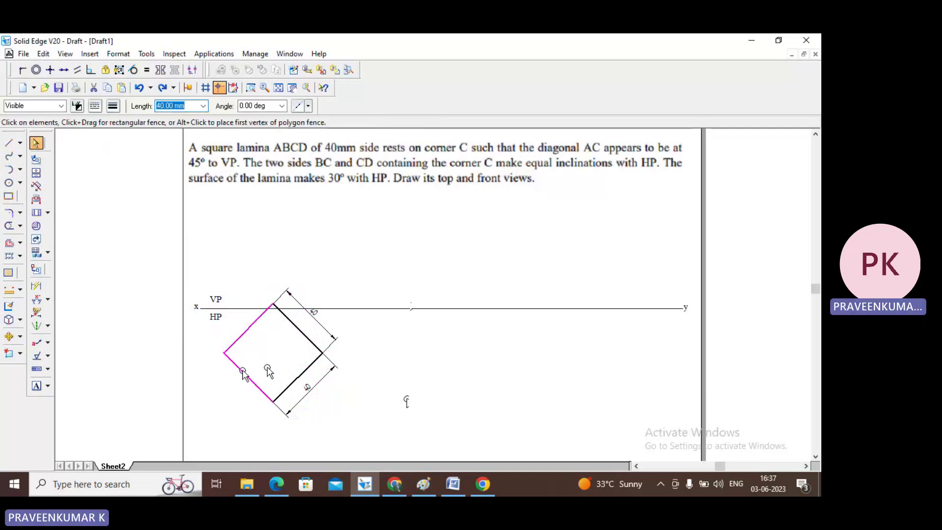
left_click(297, 378, "ctrl")
left_click(311, 341, "ctrl")
left_click(318, 322, "ctrl")
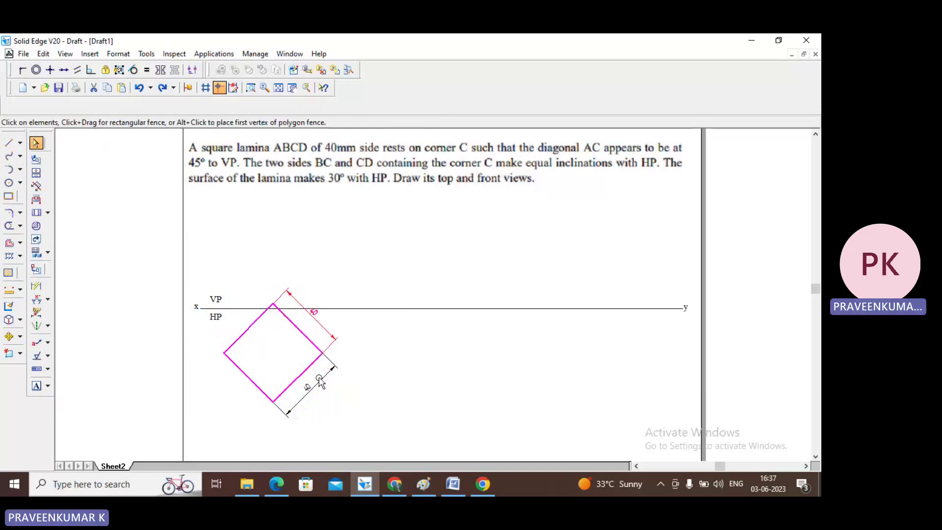
left_click(9, 336)
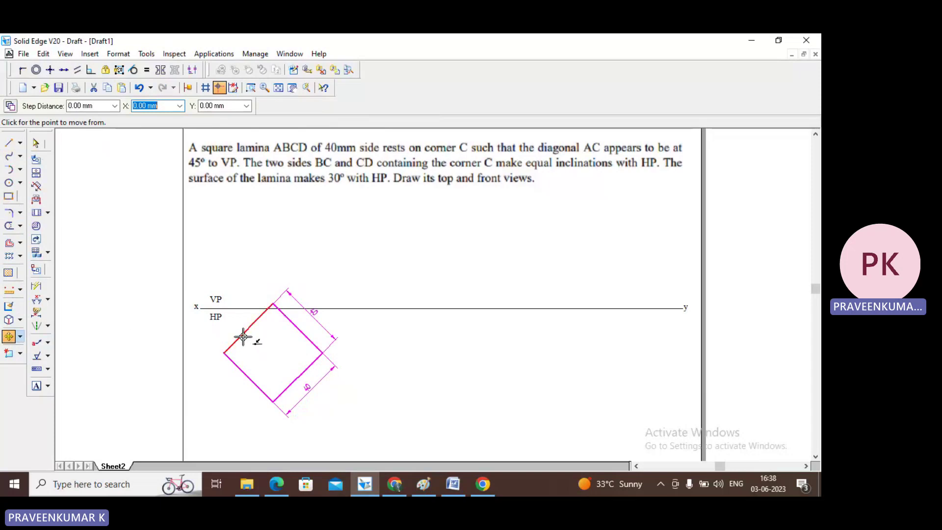
left_click(263, 338)
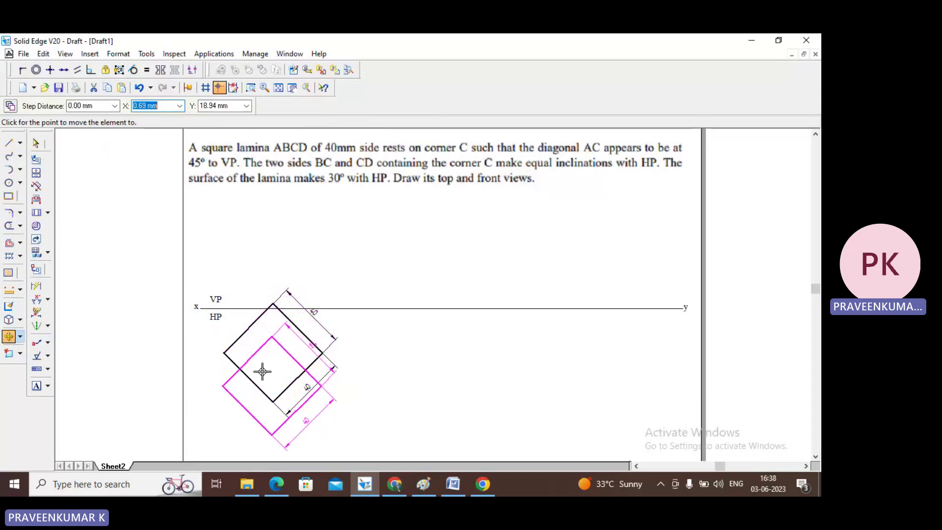
left_click(275, 373)
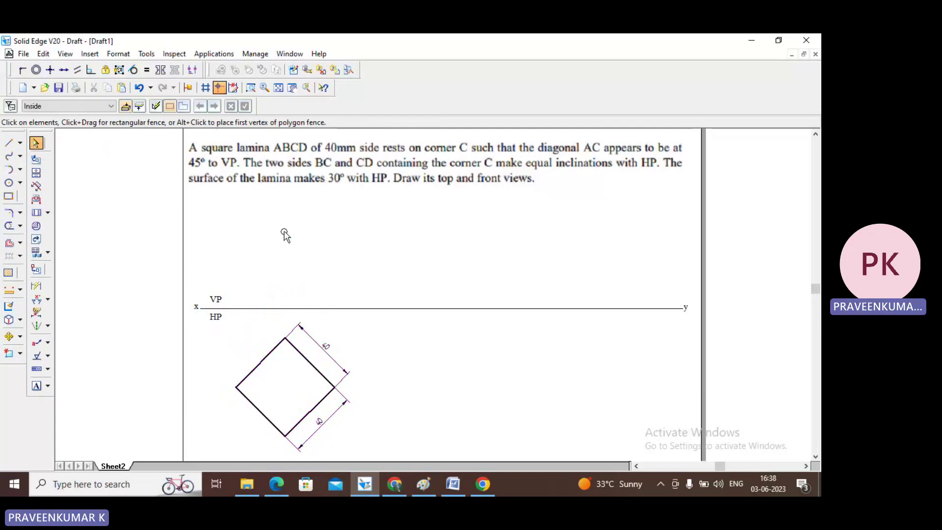
- Delete the dimension on the square's upper-right side and dimension the lower-left side instead
left_click(350, 363)
key("Delete")
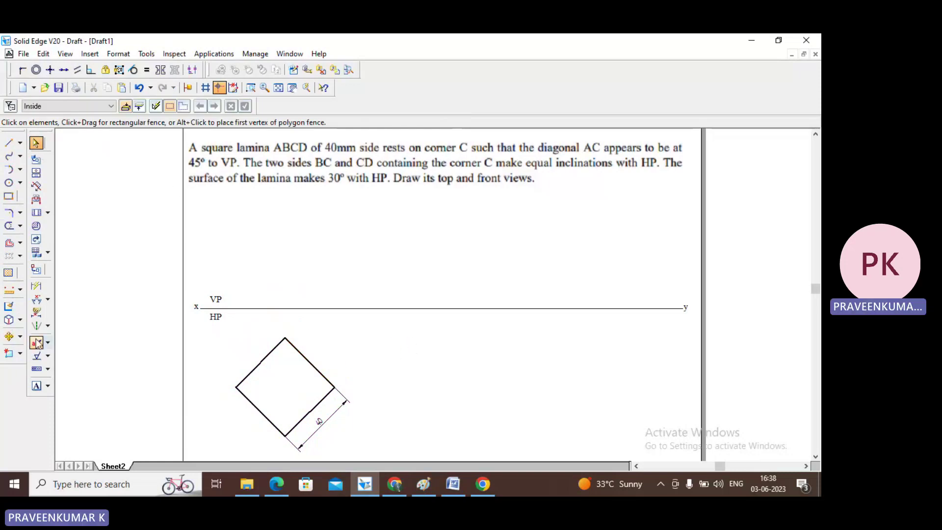
left_click(36, 285)
left_click(259, 408)
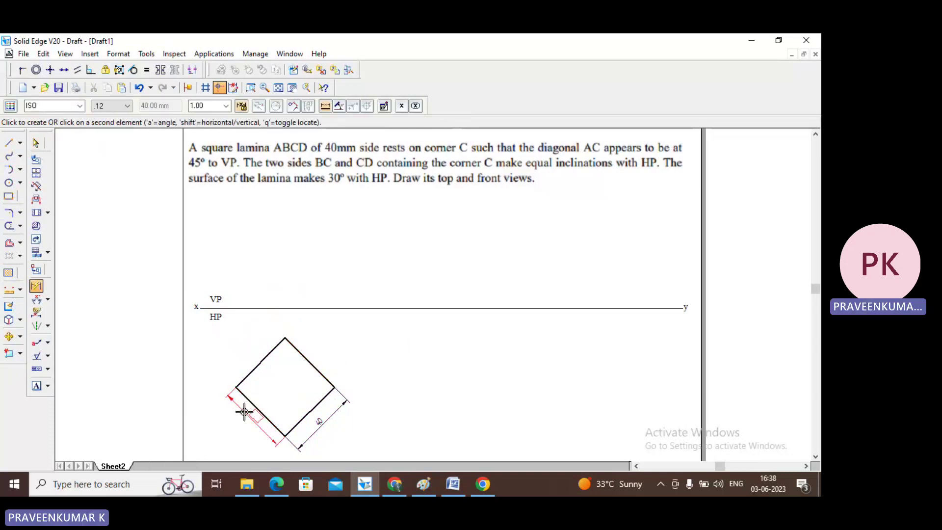
left_click(236, 459)
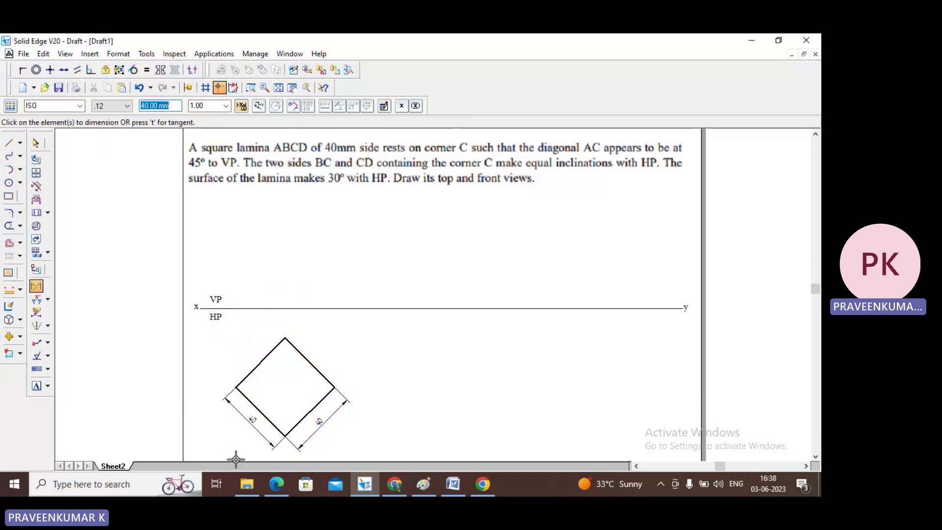
left_click(36, 143)
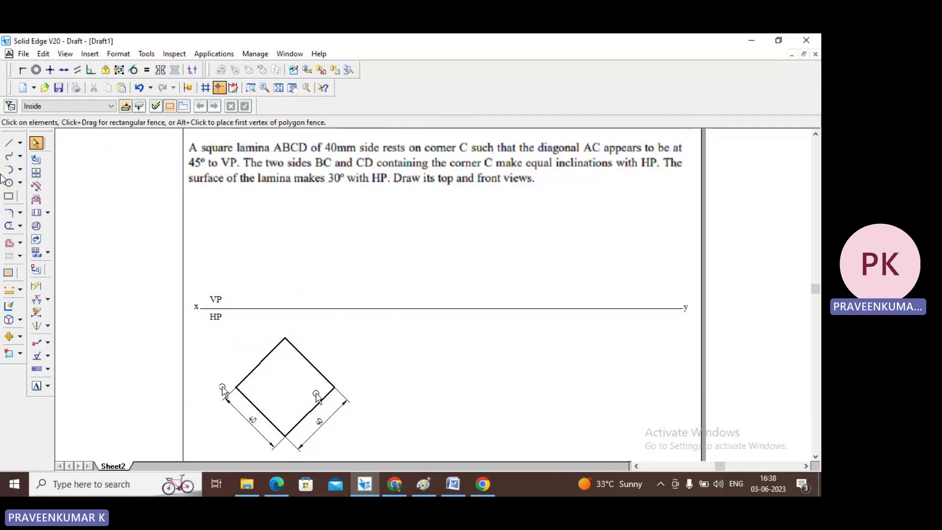
- Label the square's left, upper, right and lower corners c, b, a and d
left_click(36, 387)
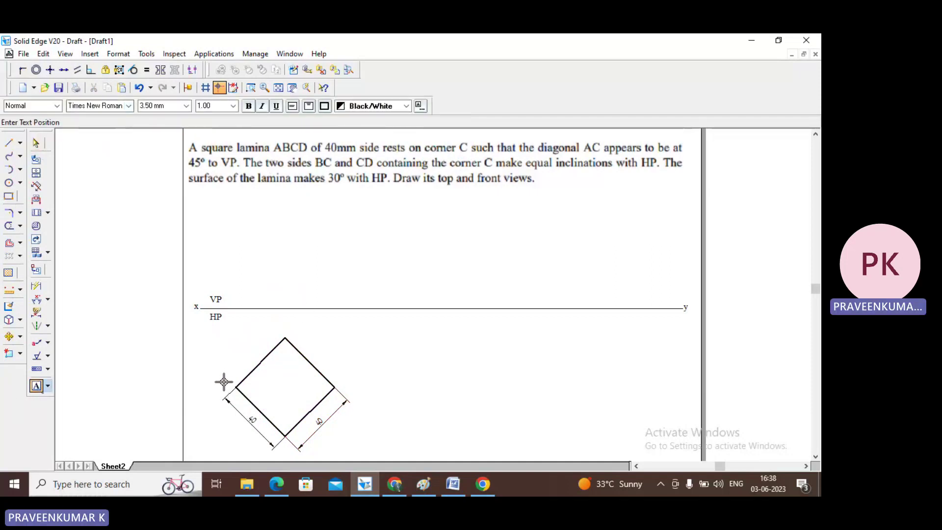
left_click(224, 386)
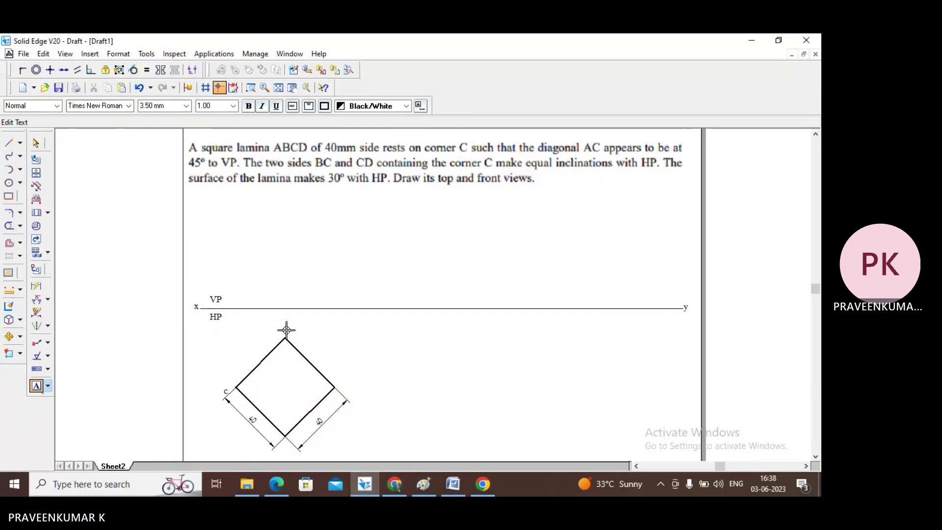
type("b")
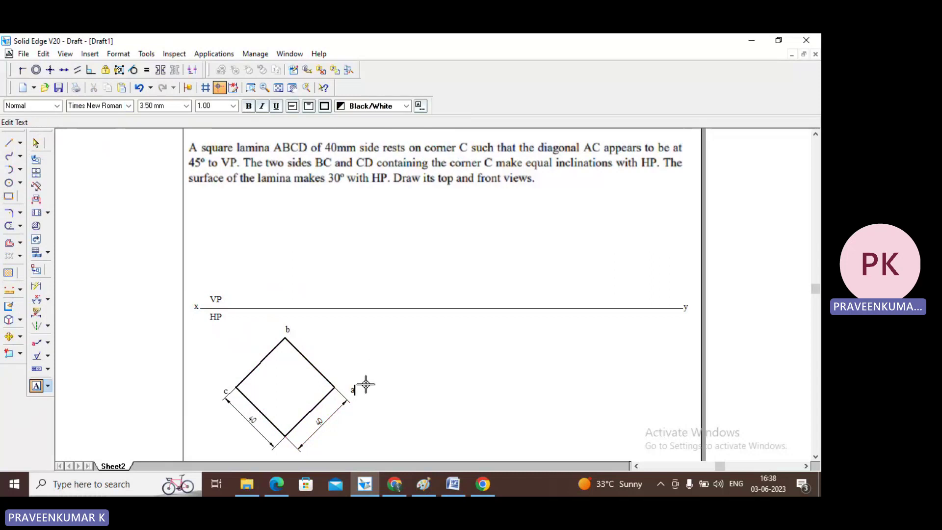
type("a")
left_click(284, 452)
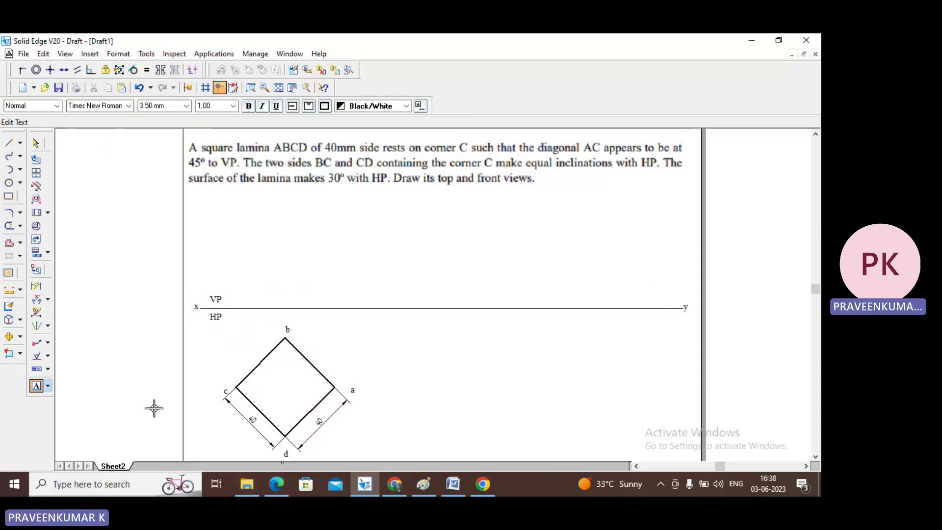
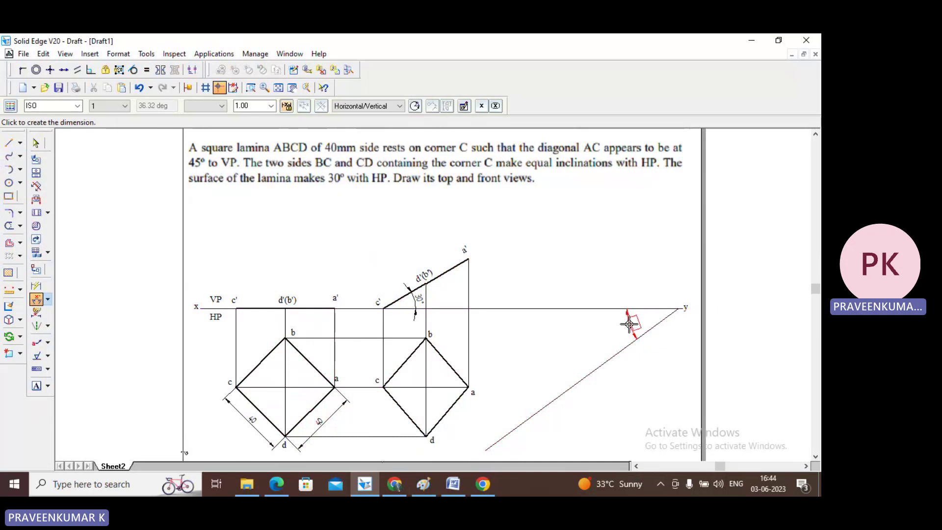
- Place an angle dimension between the reference line and the inclined line near y, and set it to 45°
left_click(592, 370)
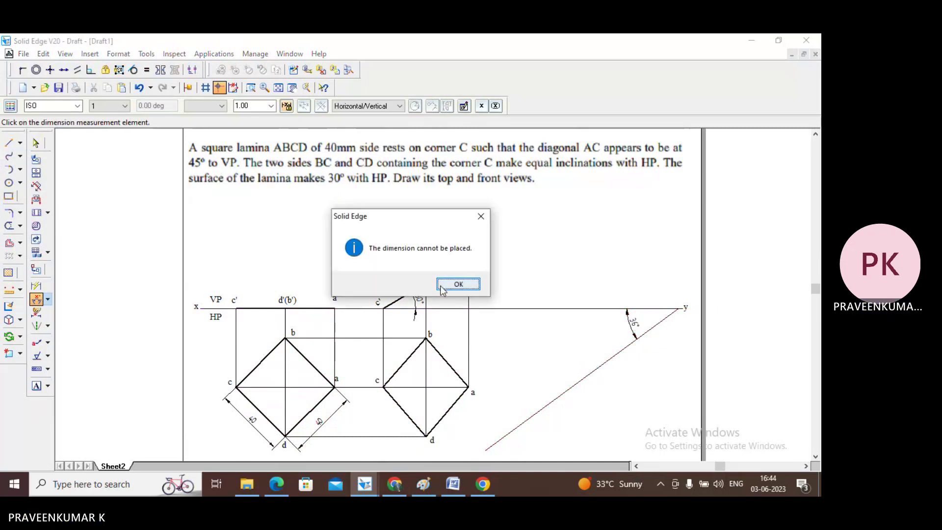
left_click(458, 284)
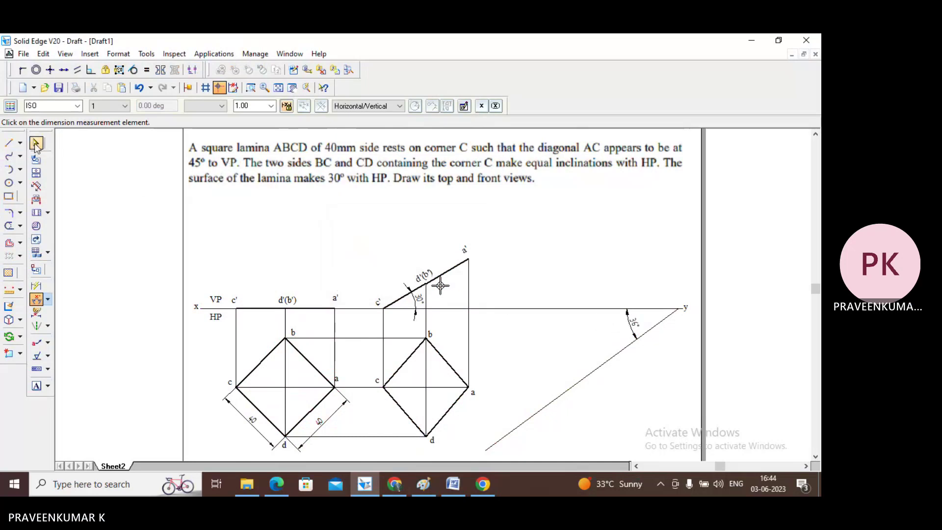
left_click(35, 143)
left_click(631, 326)
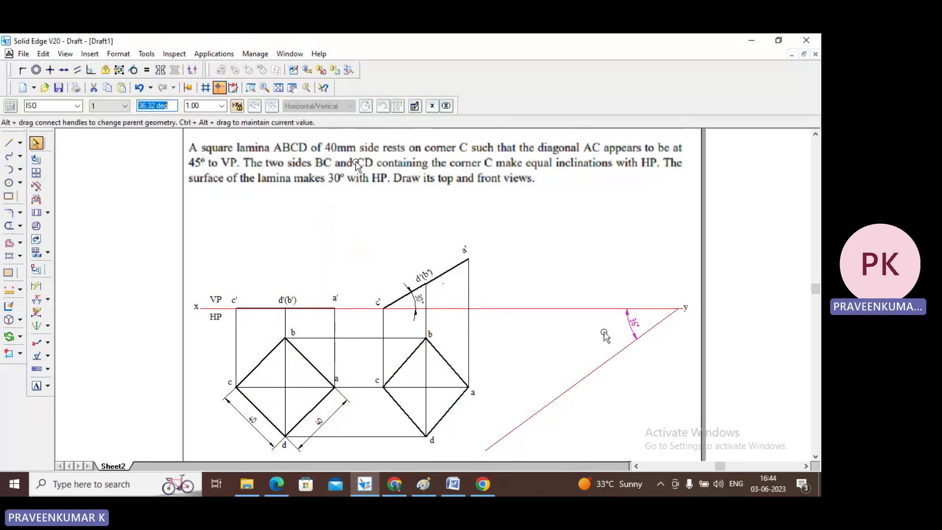
type("45")
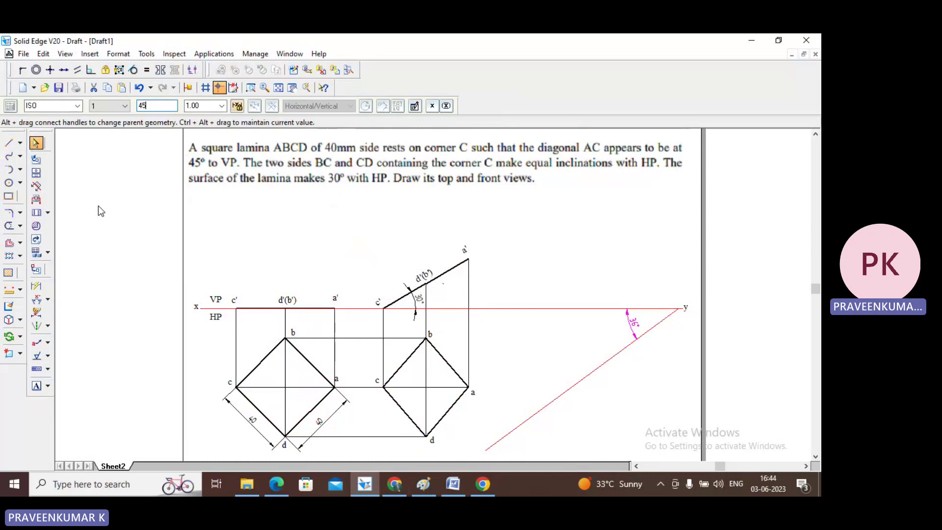
key("Return")
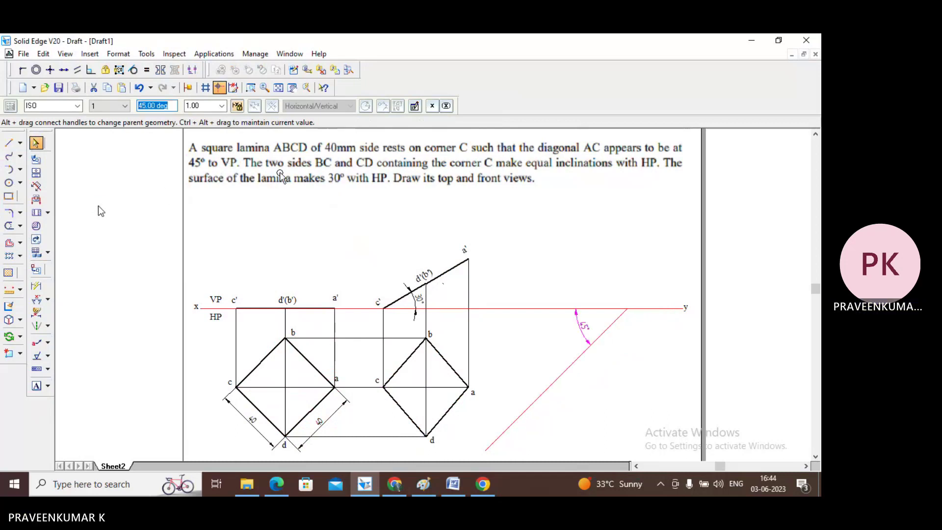
left_click(34, 143)
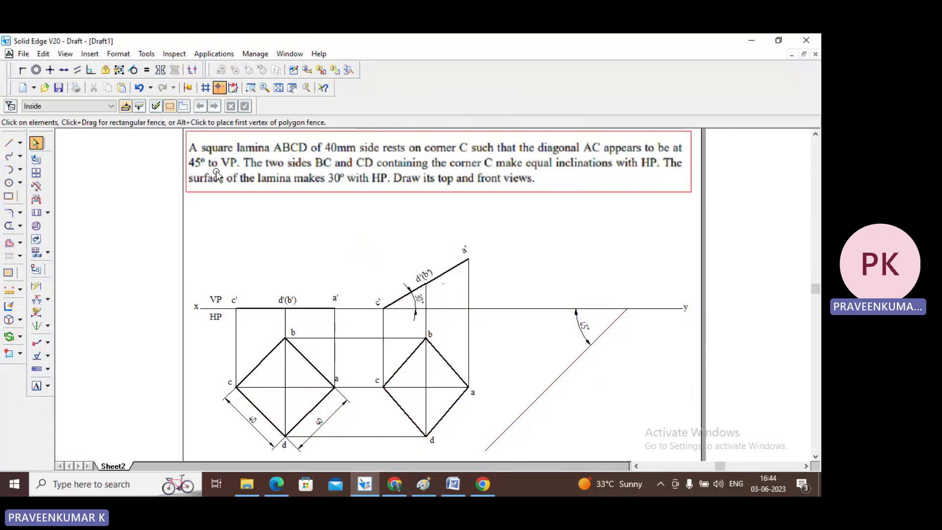
left_click(20, 336)
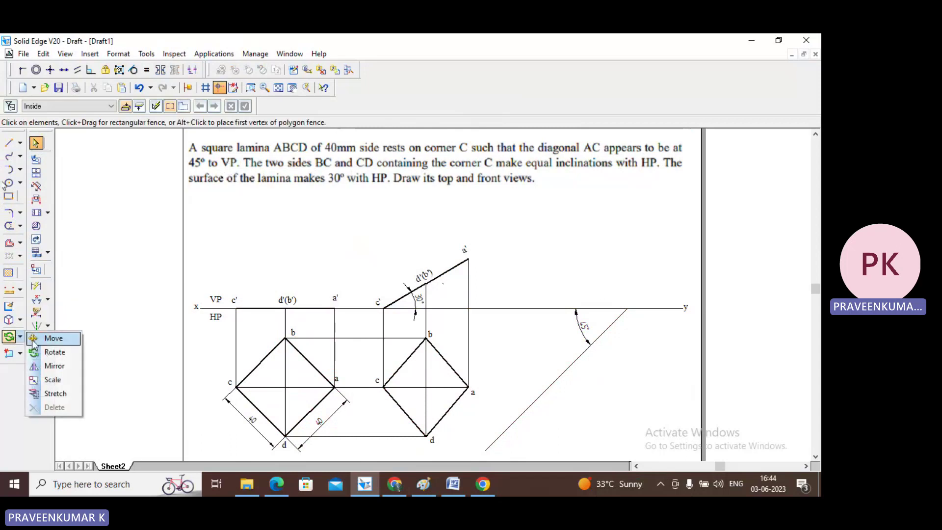
left_click(33, 342)
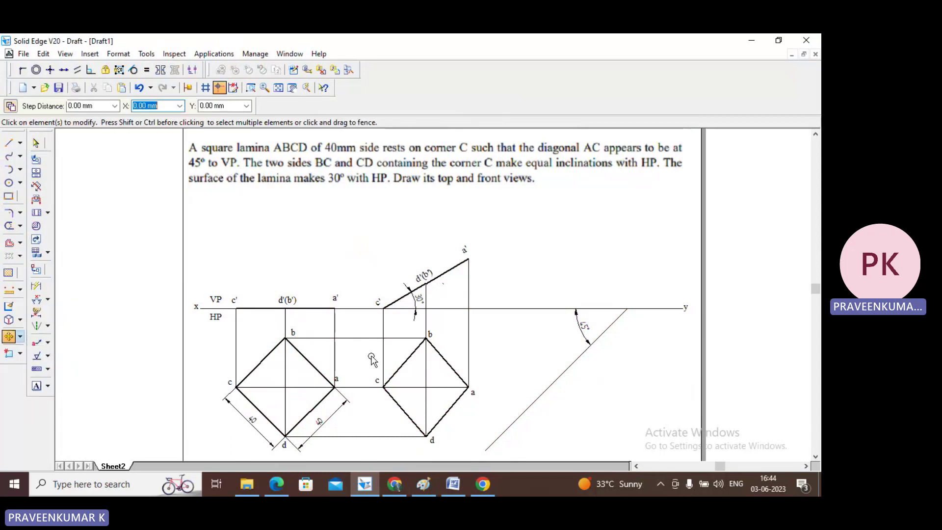
left_click_drag(441, 335, 481, 454)
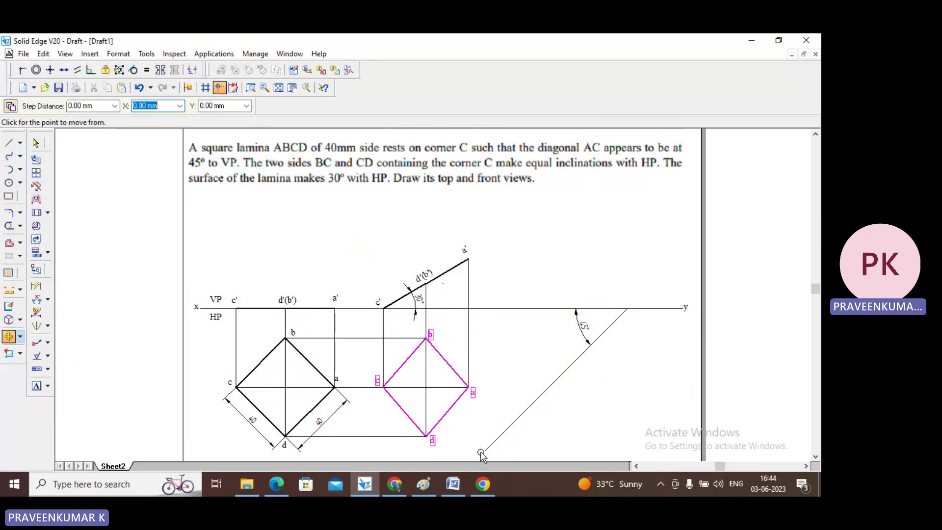
left_click(35, 143)
- Draw the horizontal diagonal from corner c to corner a of the second top view with a 0.13 mm line
left_click(7, 143)
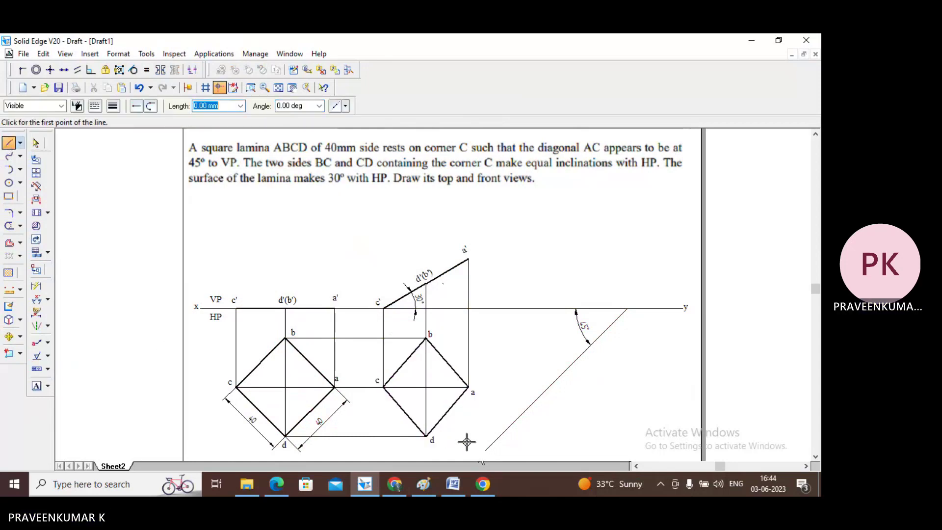
left_click(113, 105)
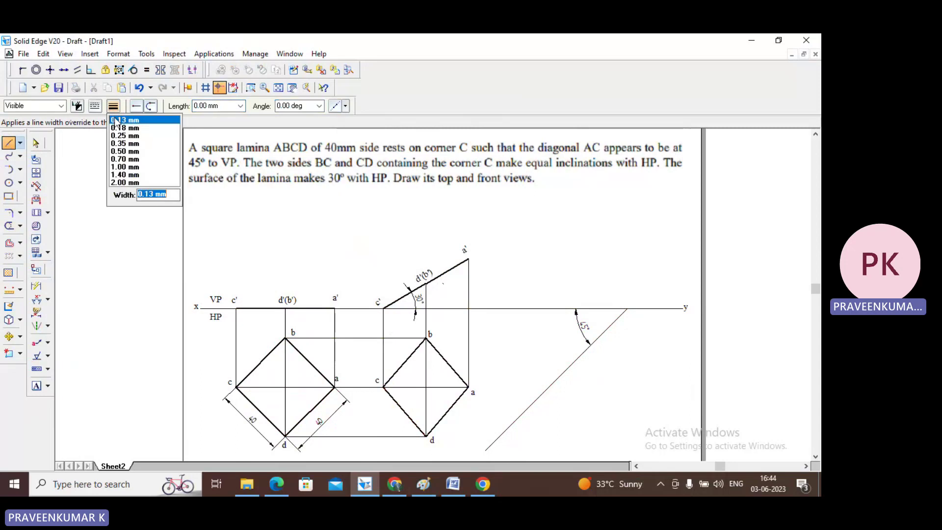
left_click(113, 105)
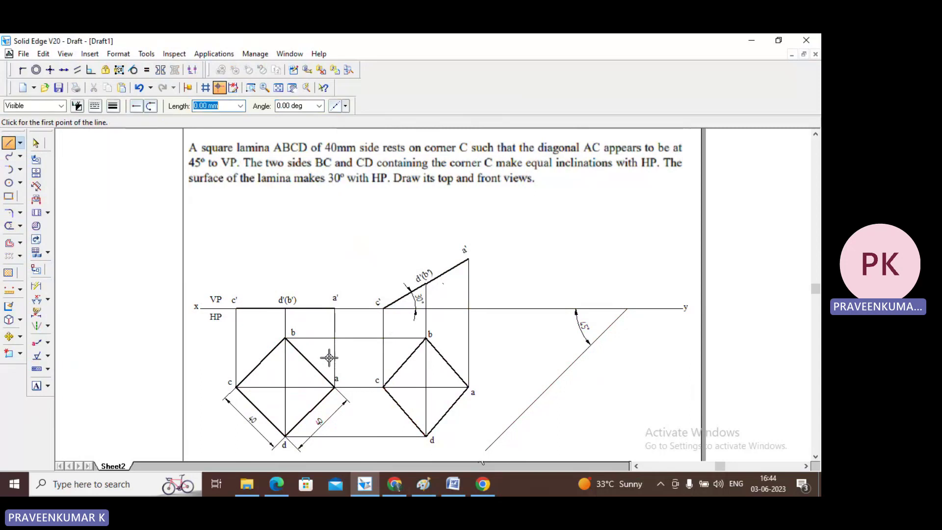
left_click(383, 387)
left_click(468, 387)
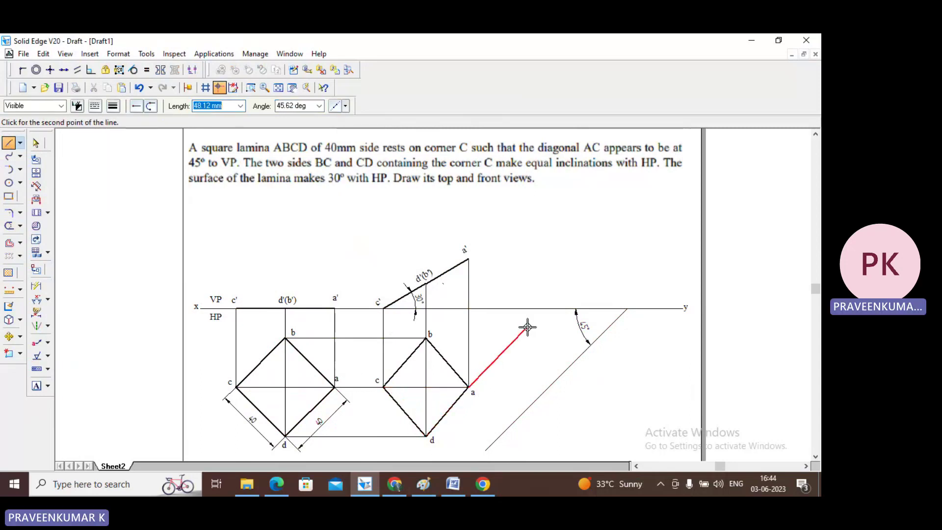
right_click(525, 326)
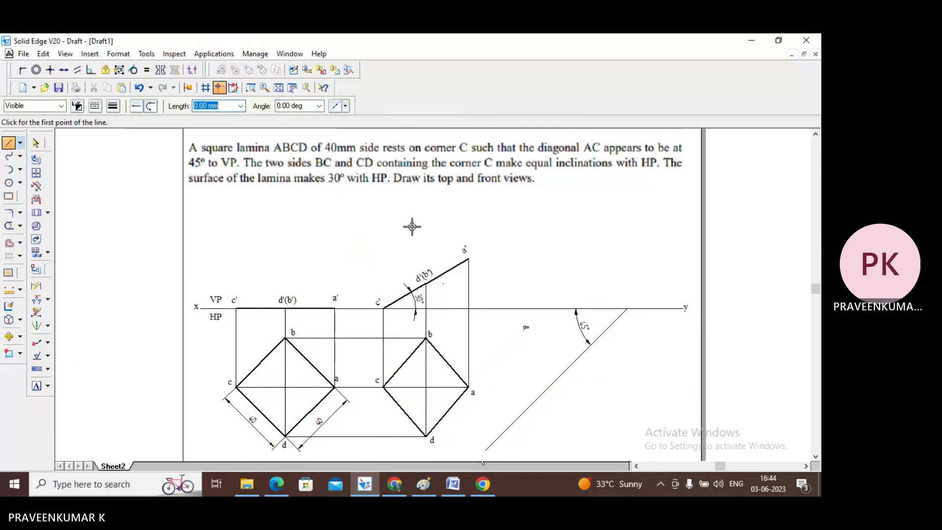
- Copy the second top view with its diagonal and corner labels, placing the copy's corner a on the 45° inclined line
left_click(9, 337)
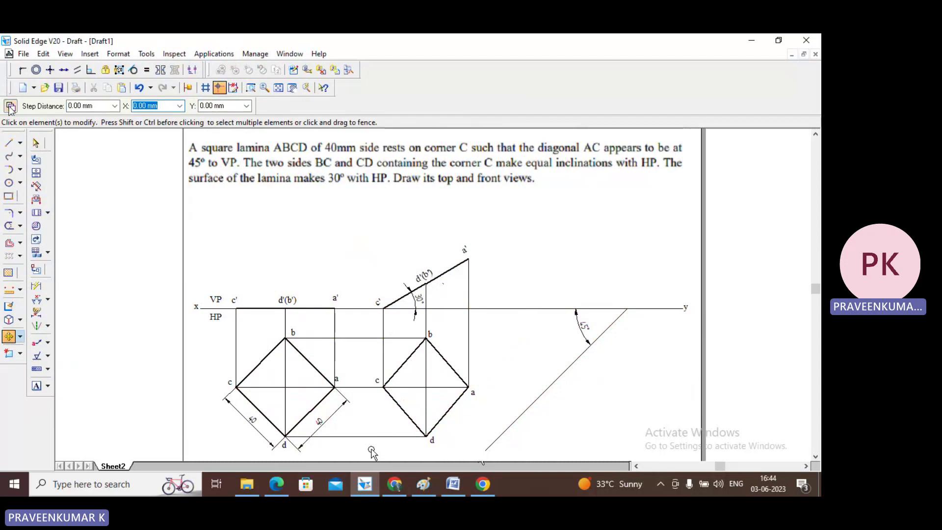
left_click_drag(365, 448, 491, 322)
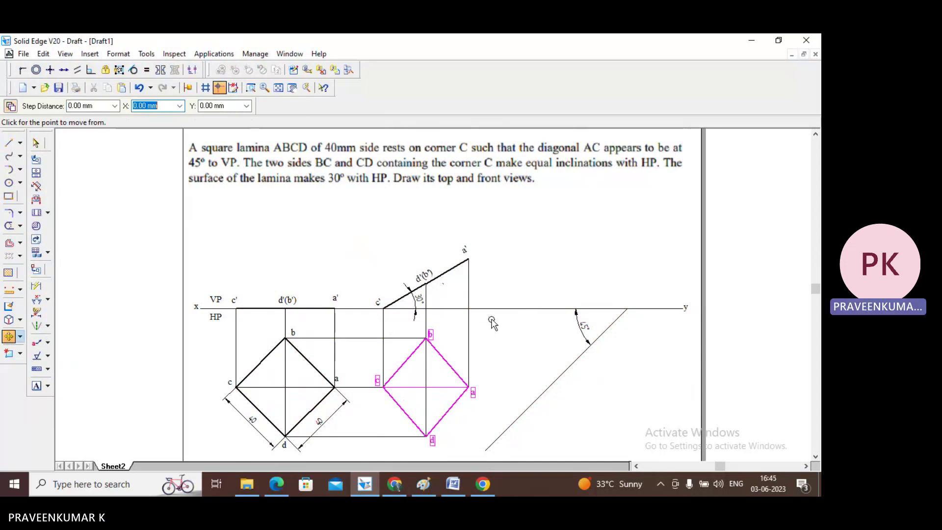
left_click(468, 388)
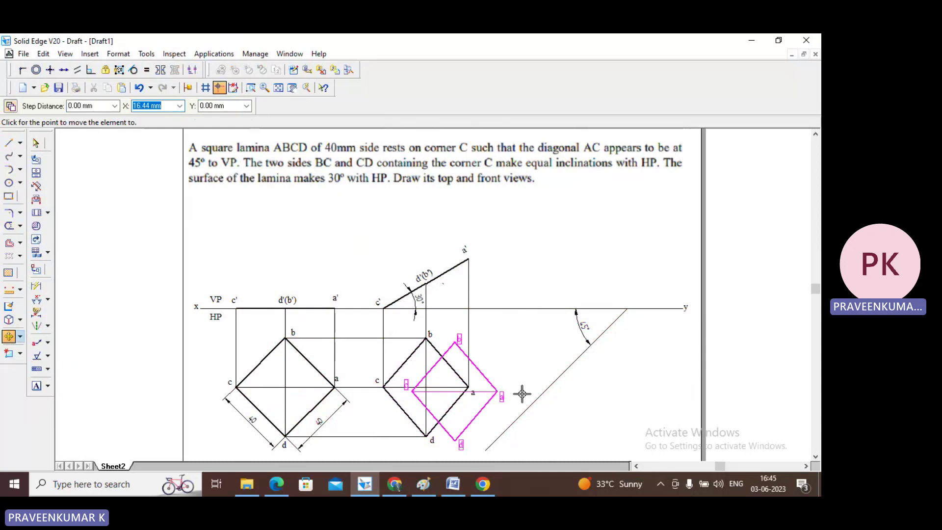
left_click(582, 357)
left_click(20, 336)
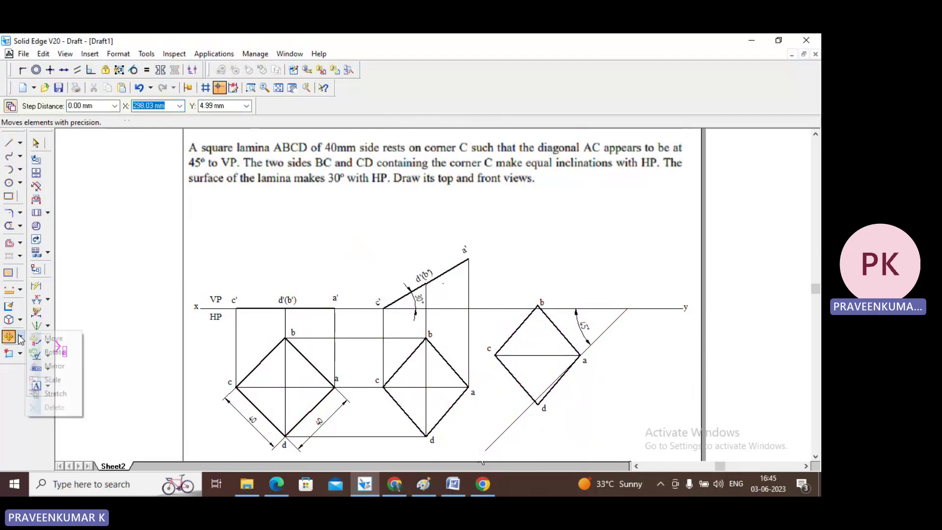
left_click(44, 353)
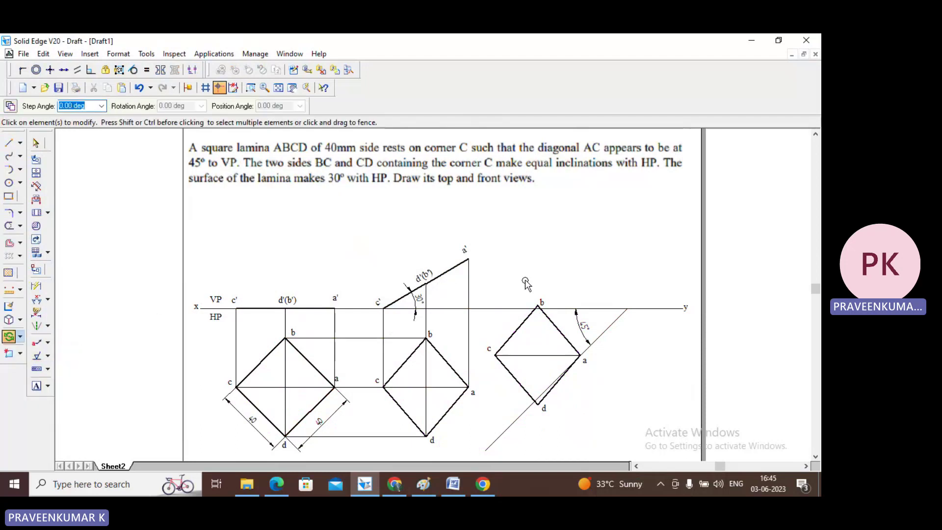
left_click_drag(481, 271, 613, 430)
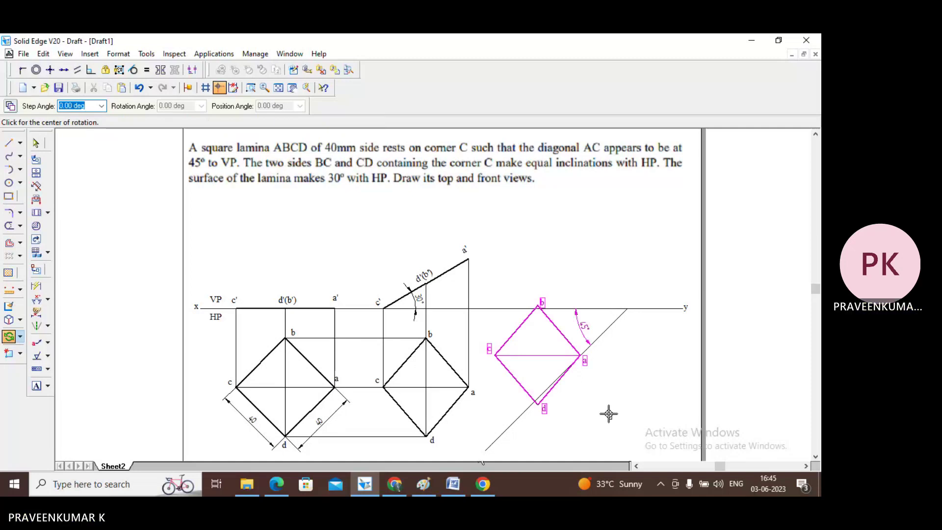
key("Escape")
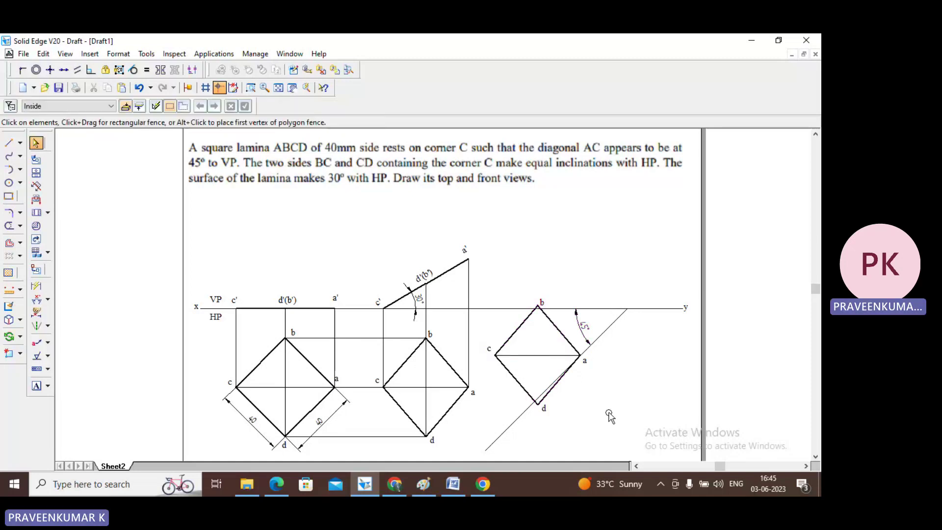
- Rotate the copied top view, its diagonal and labels 45° about corner a so that diagonal ac lies along the inclined line
key("l")
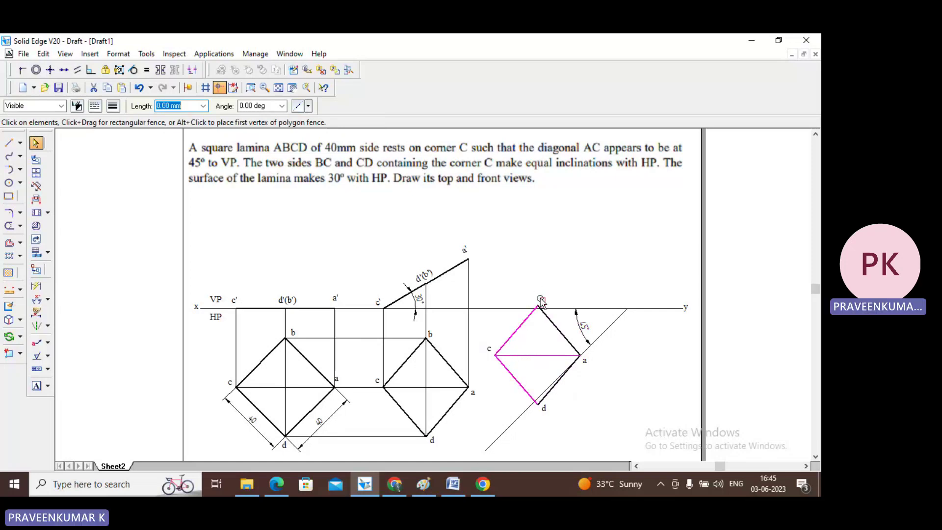
key("Escape")
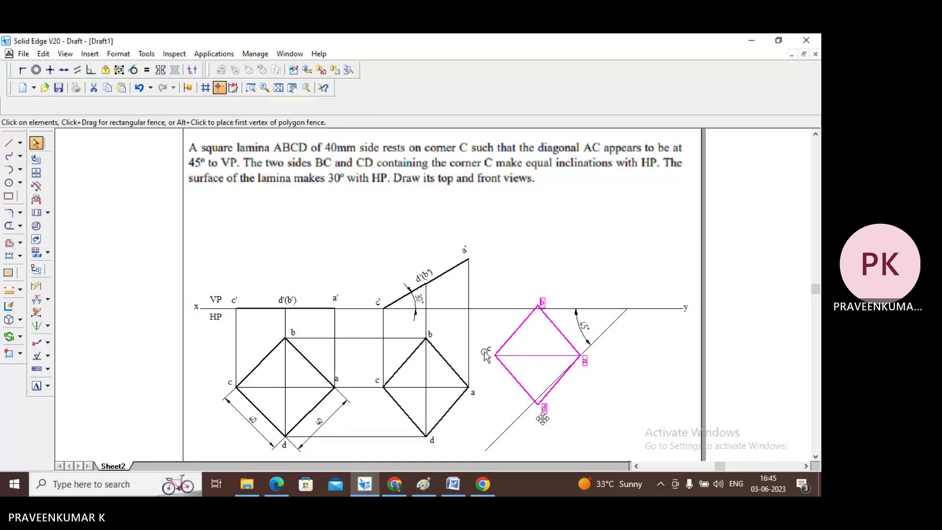
left_click(7, 338)
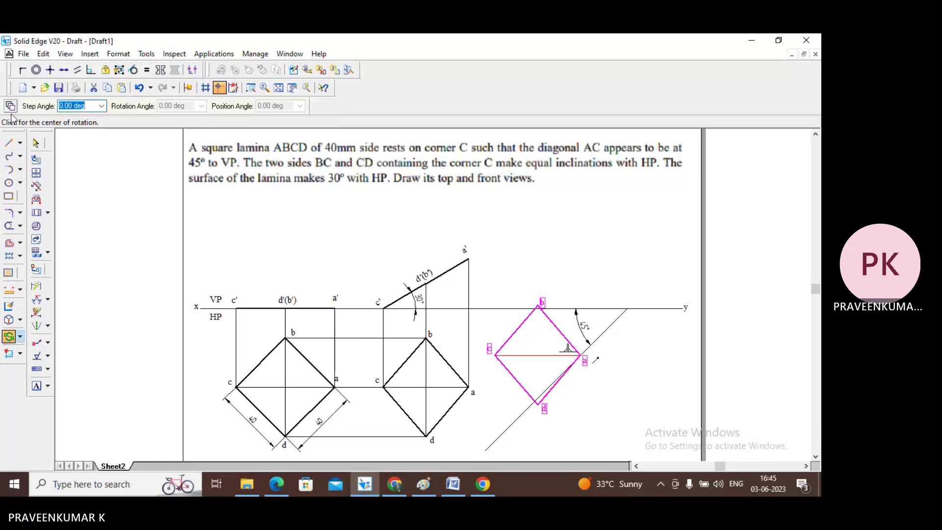
left_click(581, 354)
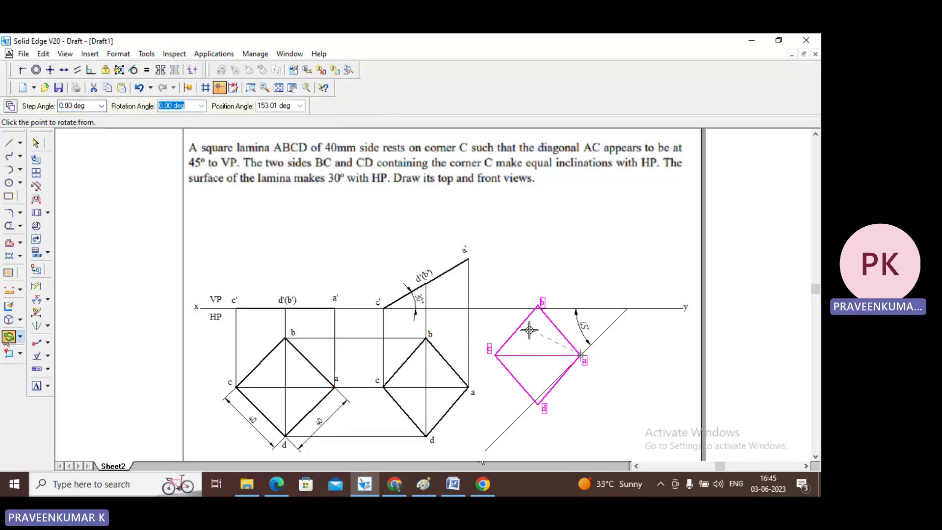
left_click(494, 354)
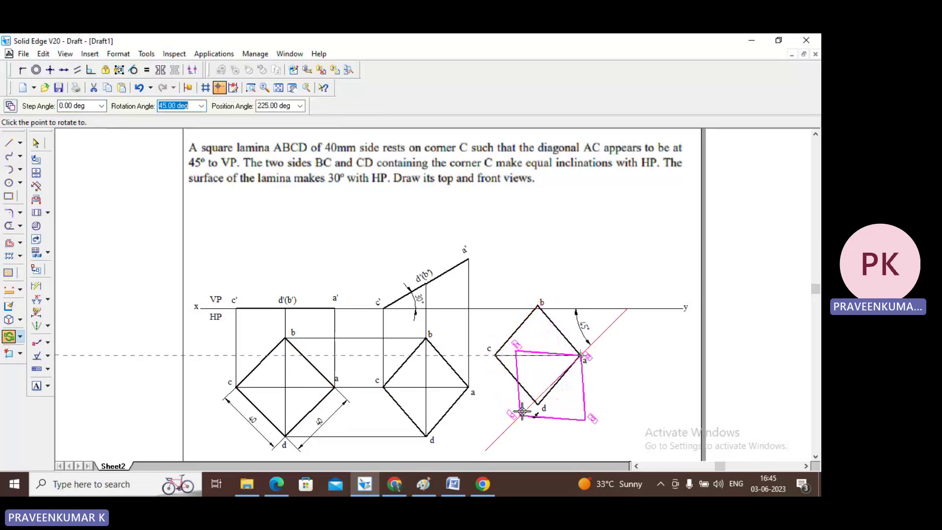
left_click(522, 411)
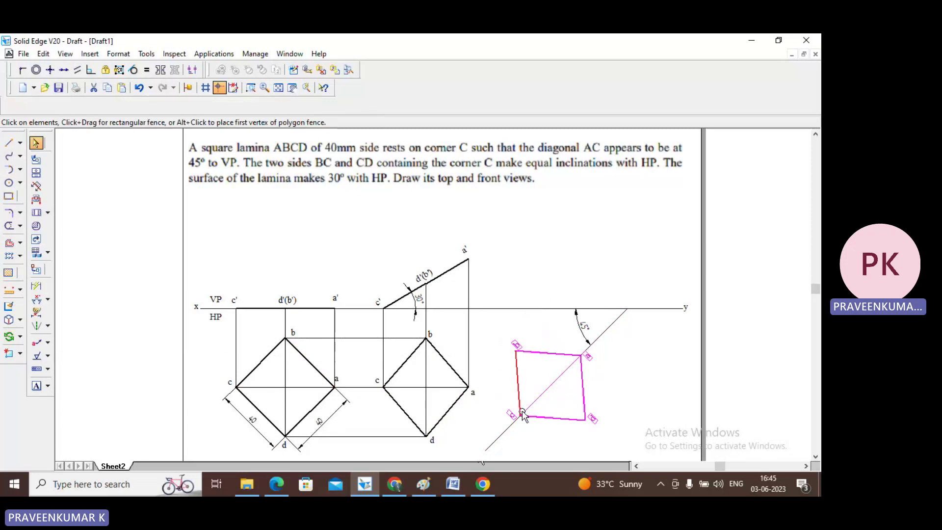
key("Escape")
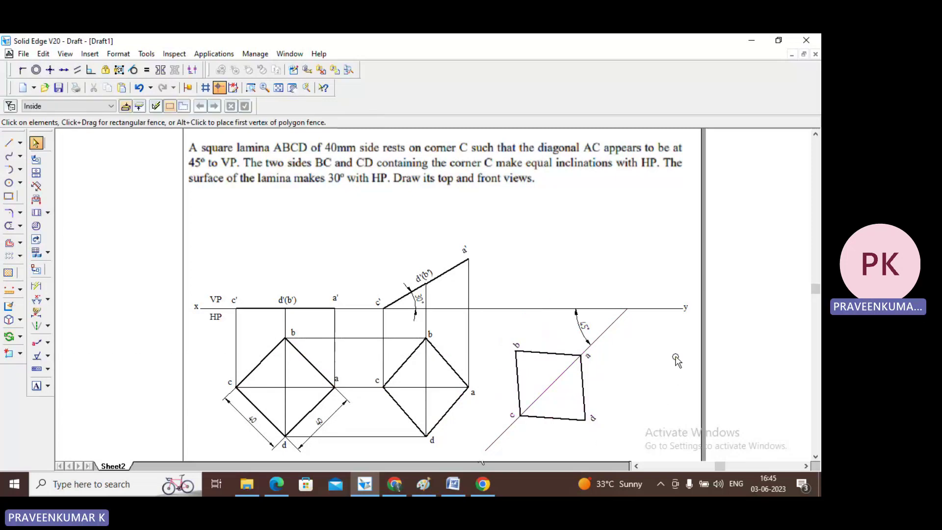
- Draw horizontal projection lines from a' and d'(b') of the inclined front view across the area above the rotated top view
left_click(9, 142)
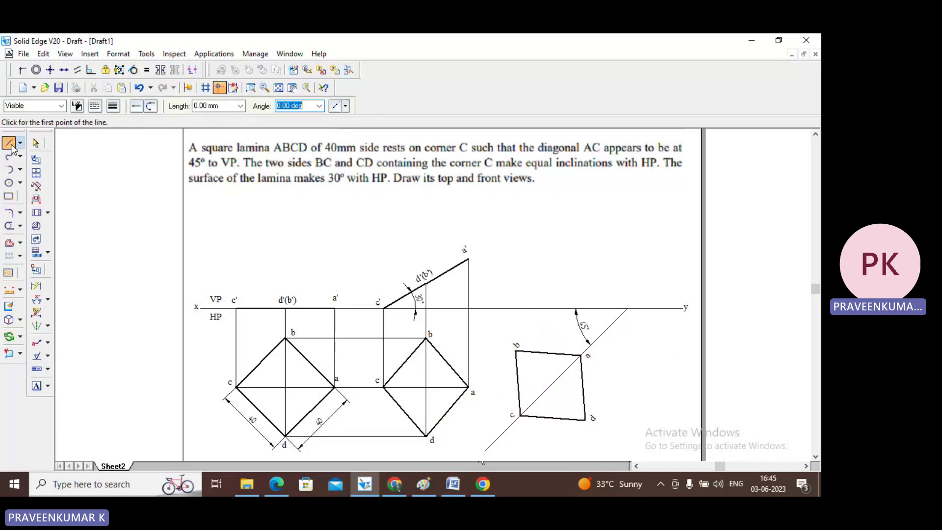
left_click(469, 259)
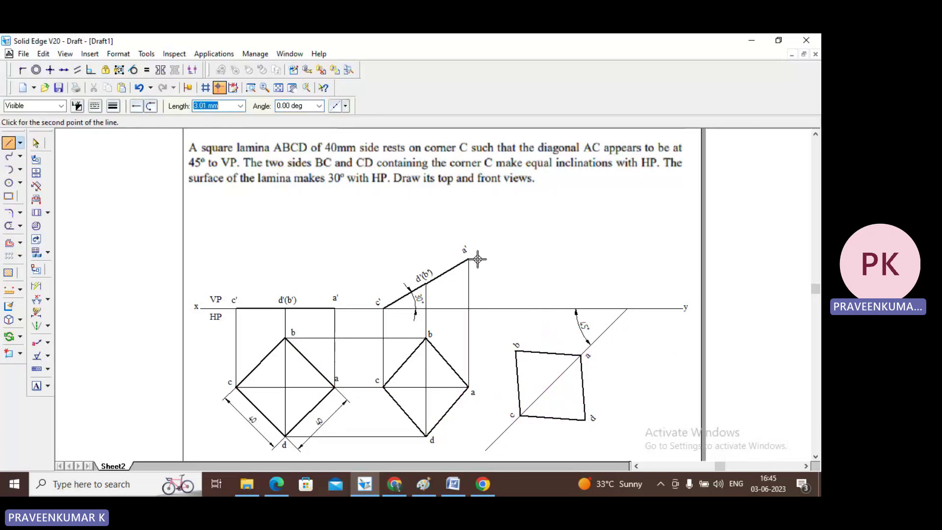
left_click(643, 258)
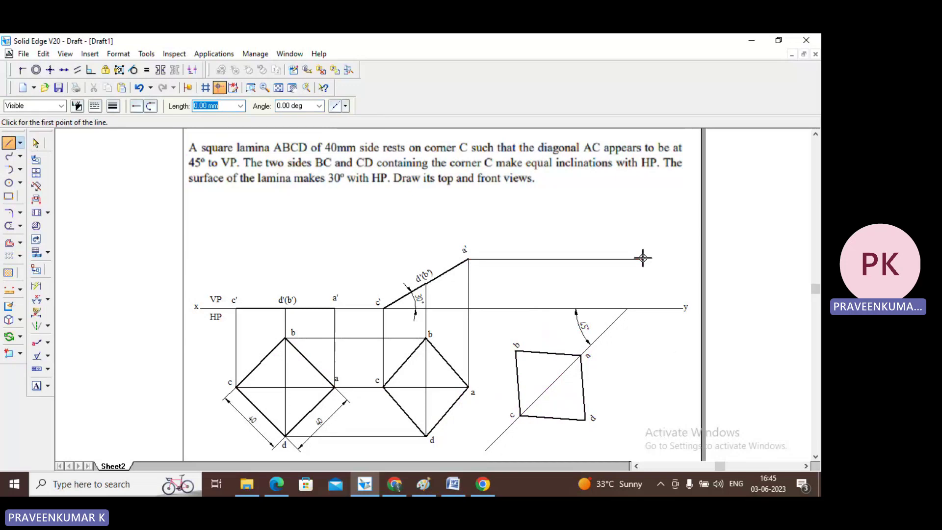
left_click(425, 283)
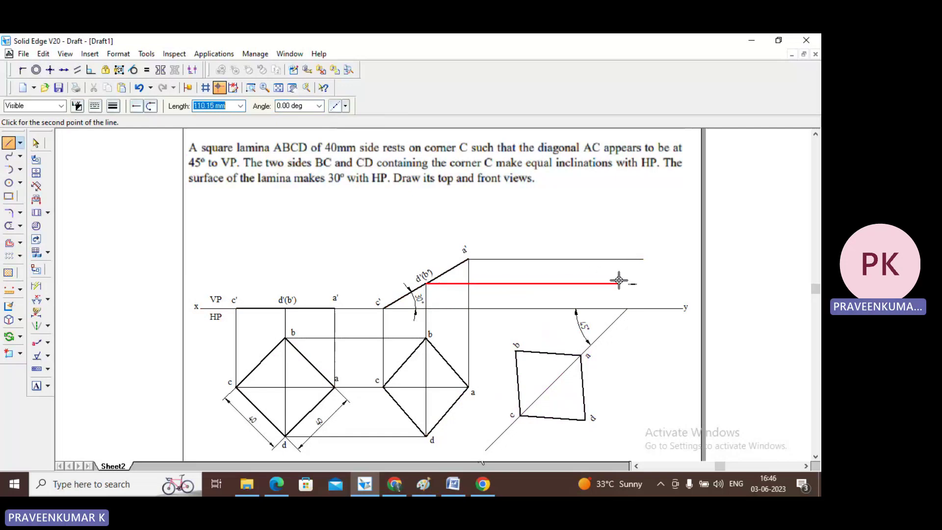
left_click(649, 281)
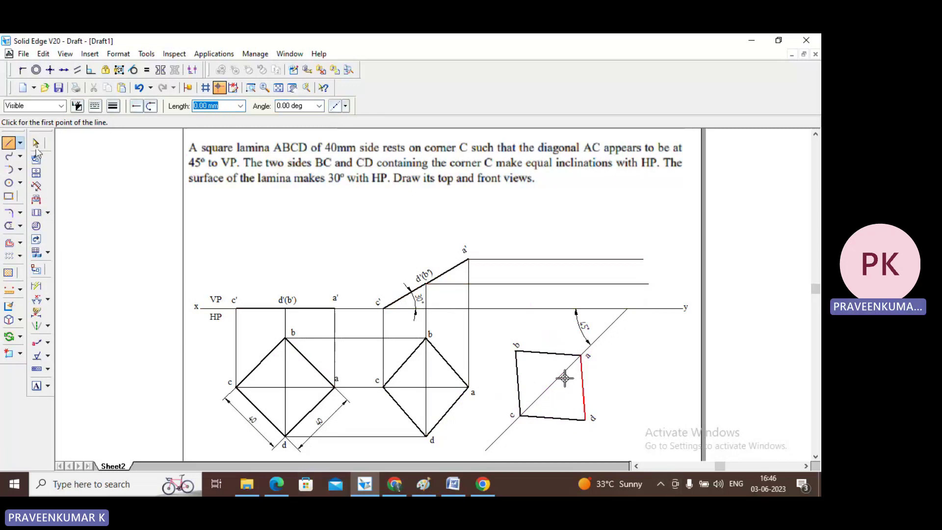
- Draw vertical projectors from the rotated view's corner a up to the a' level line and from corner b up to the d'(b') level line
left_click(582, 354)
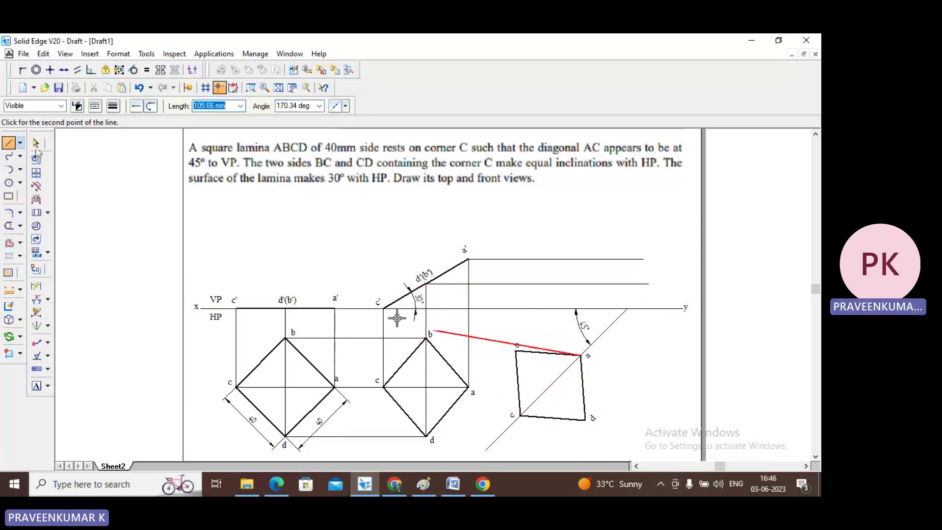
left_click(581, 259)
right_click(577, 247)
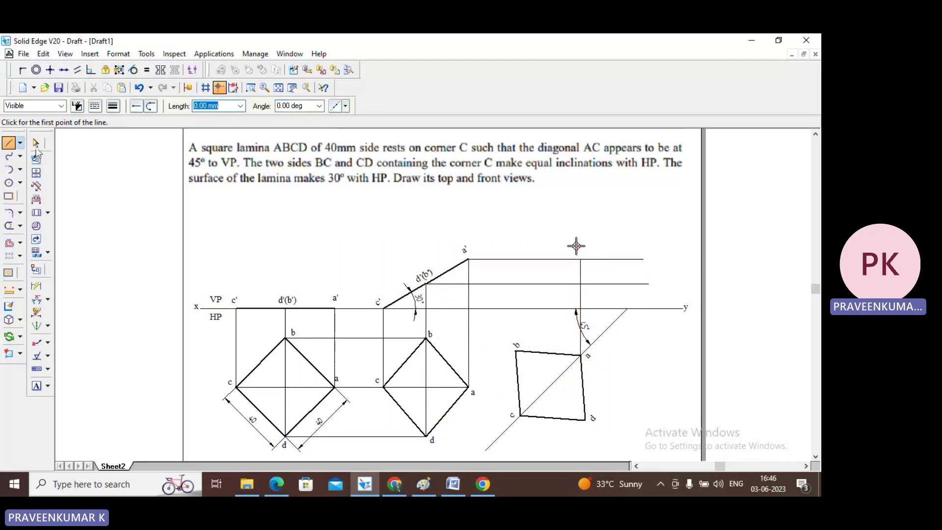
left_click(516, 350)
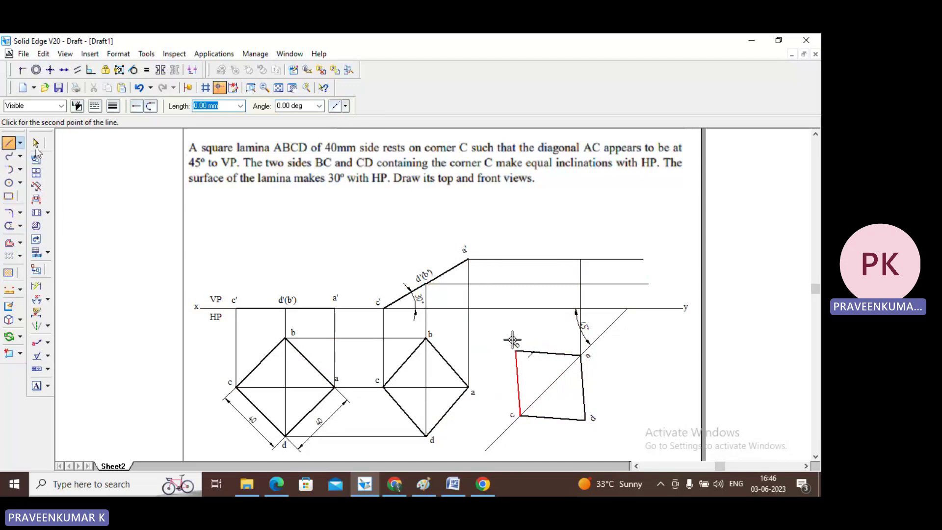
left_click(516, 284)
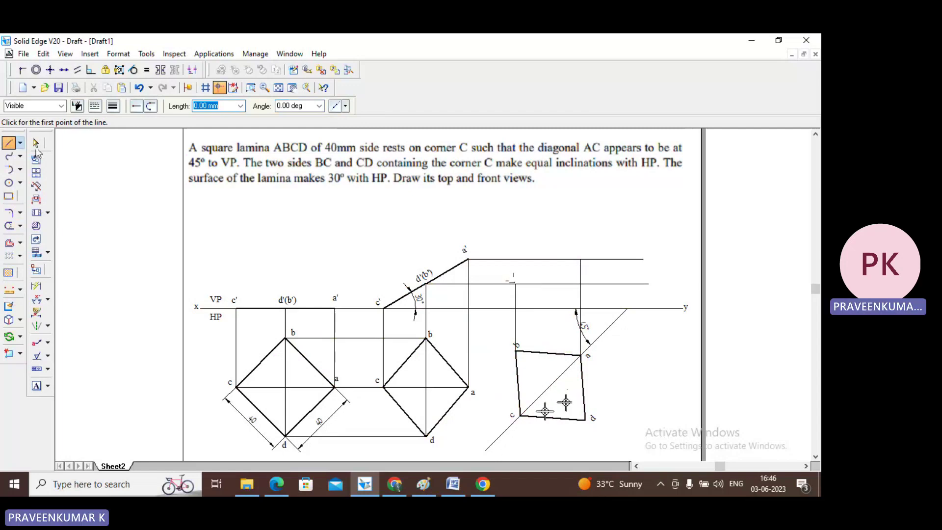
- Draw vertical projectors from the rotated top view's corner c up to the xy line and from corner d up to the d'(b') level line
left_click(520, 416)
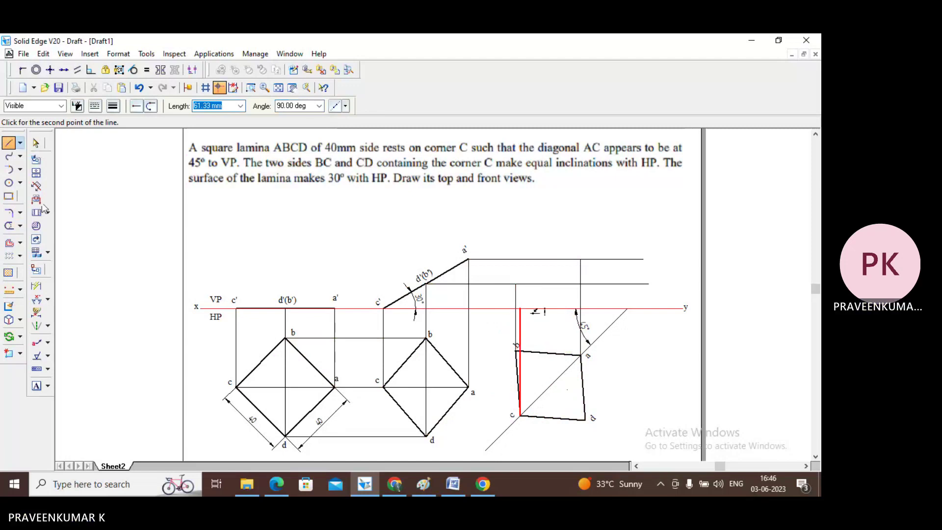
left_click(521, 308)
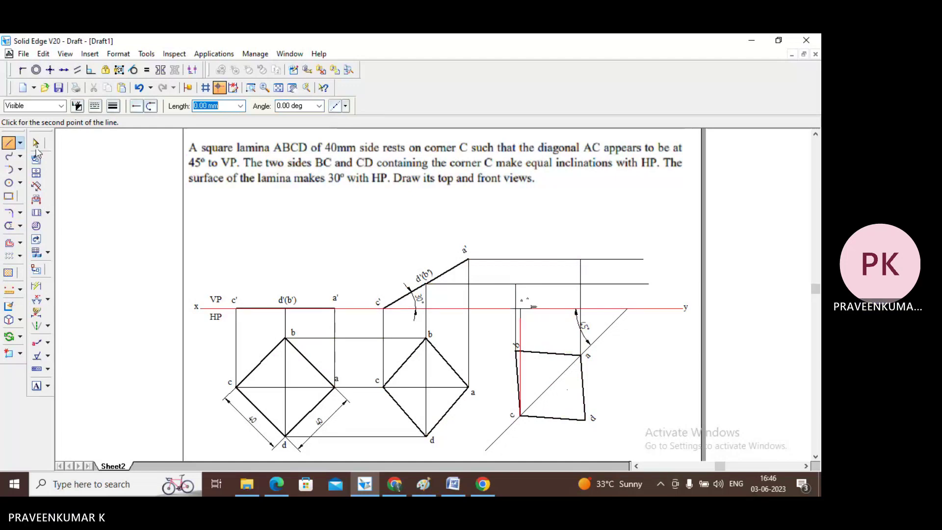
right_click(618, 382)
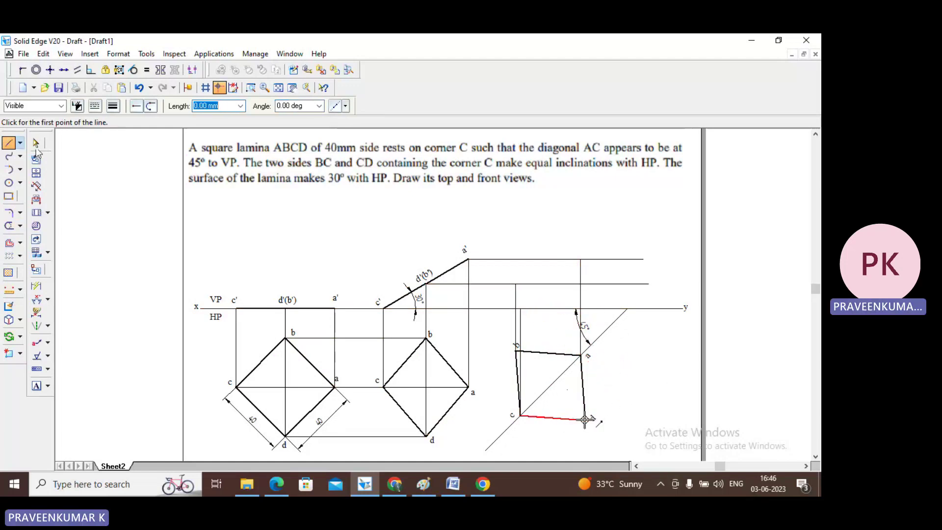
left_click(585, 420)
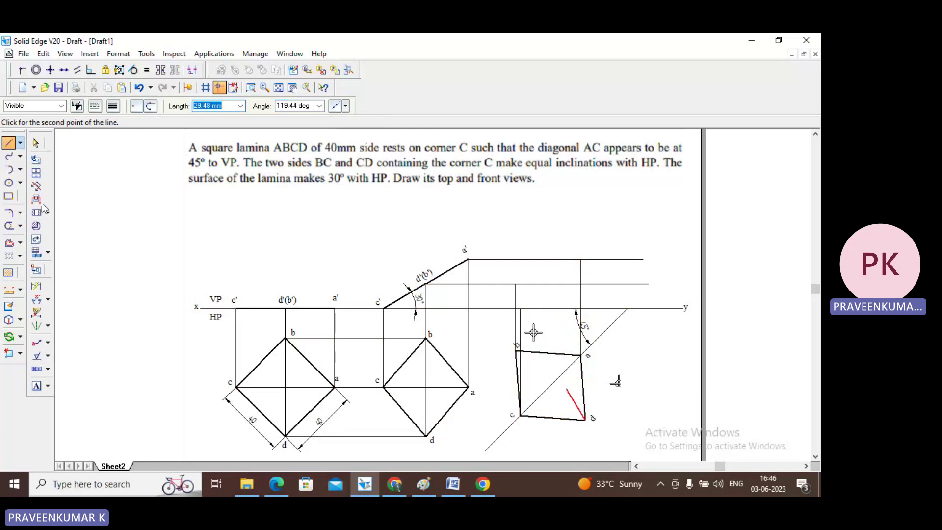
left_click(585, 284)
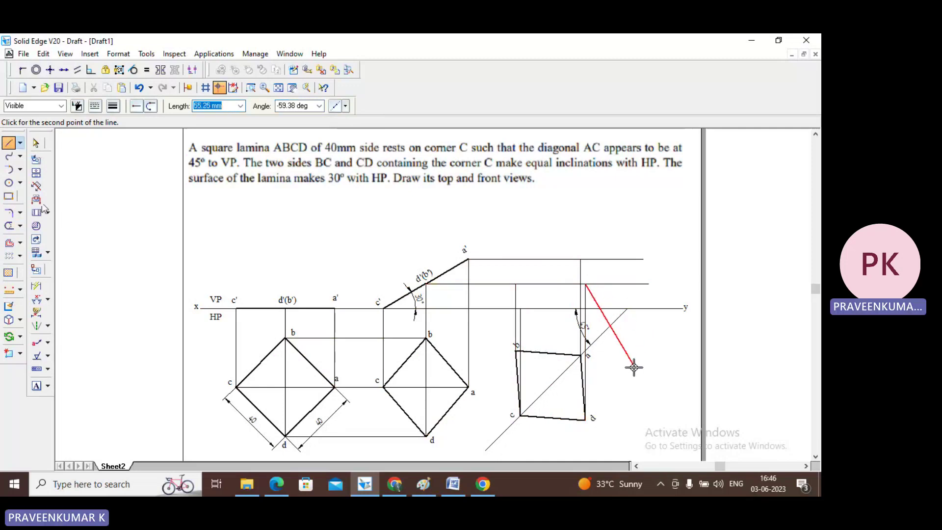
key("Escape")
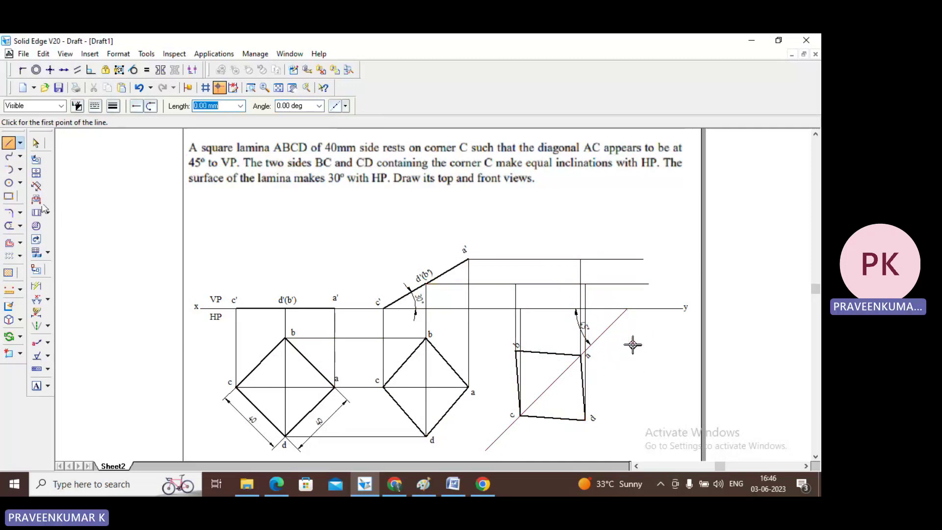
- Draw the final front view as a closed four-sided outline with 0.35 mm wide lines through the projected points a', b', c' and d'
key("Tab")
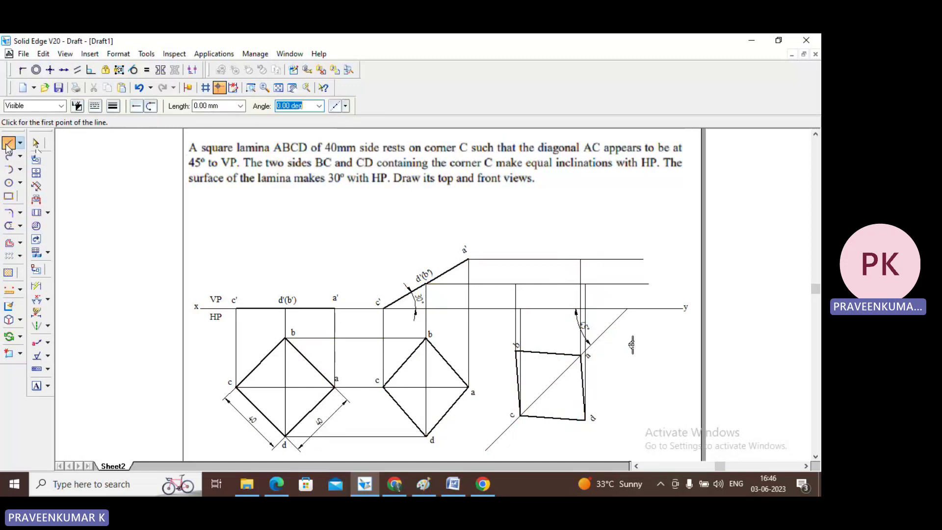
left_click(113, 106)
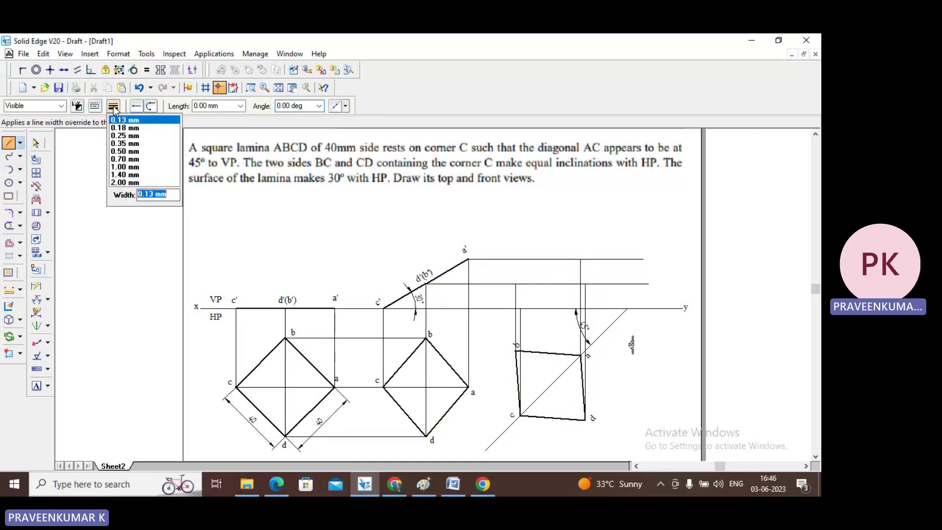
left_click(120, 146)
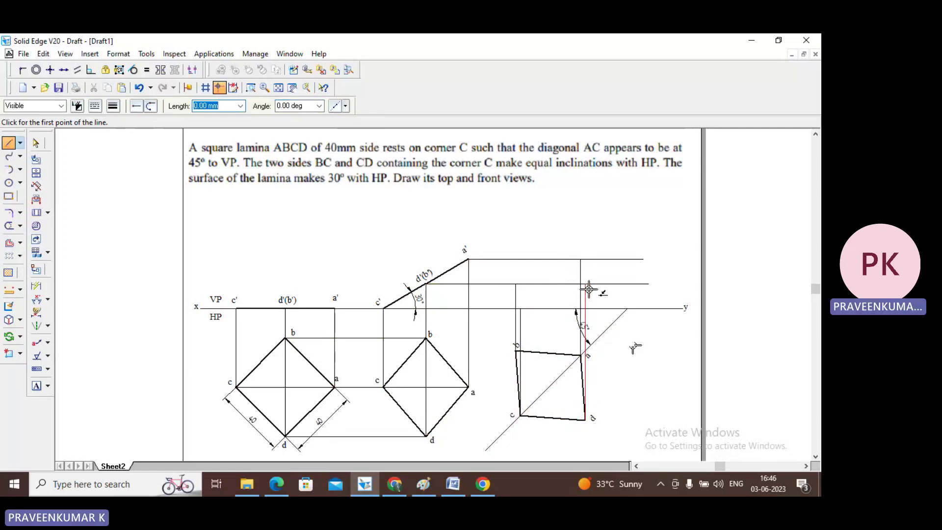
left_click(581, 258)
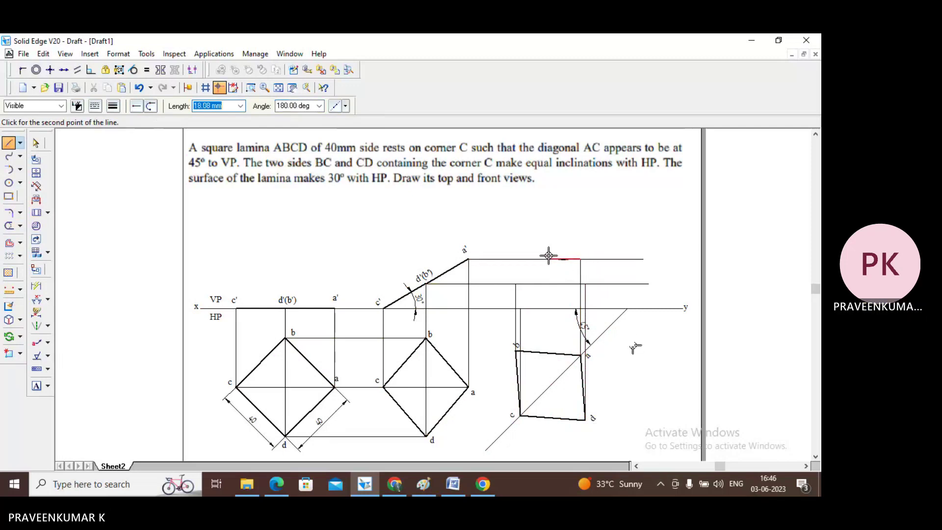
left_click(516, 283)
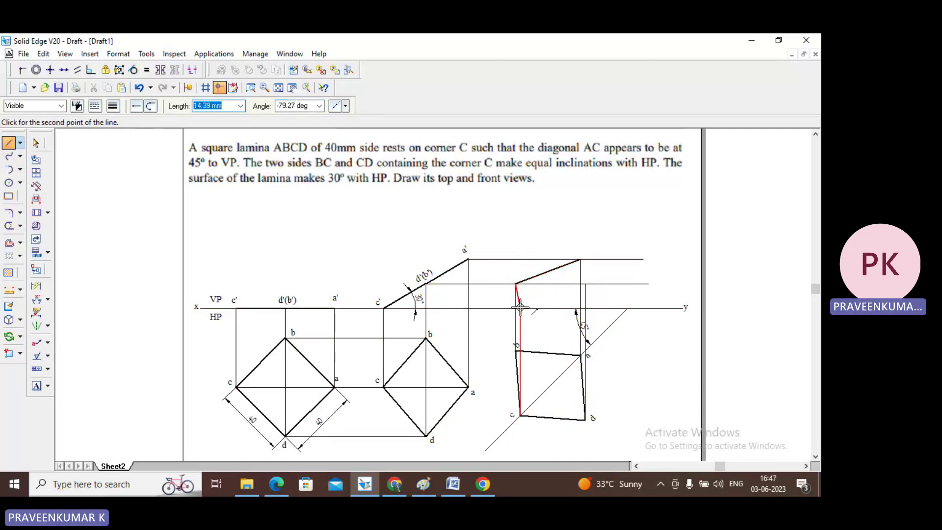
left_click(520, 308)
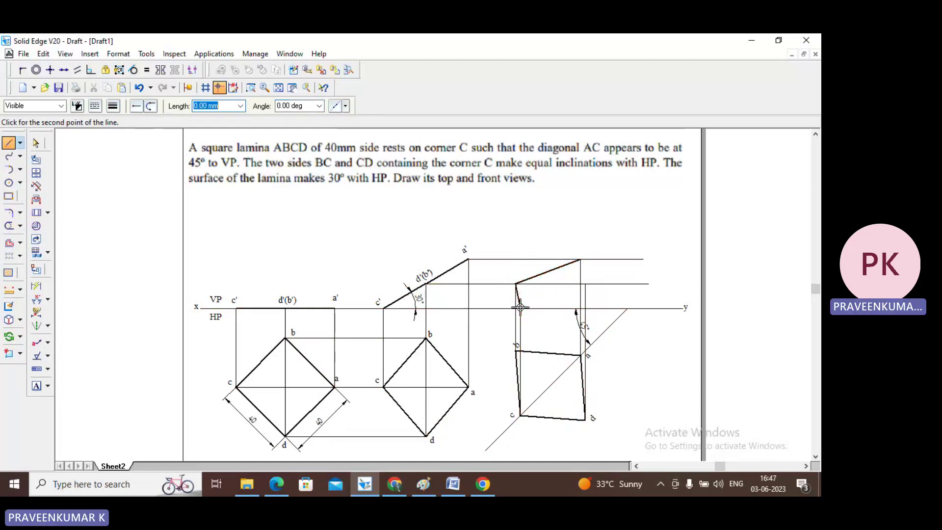
left_click(585, 284)
left_click(583, 258)
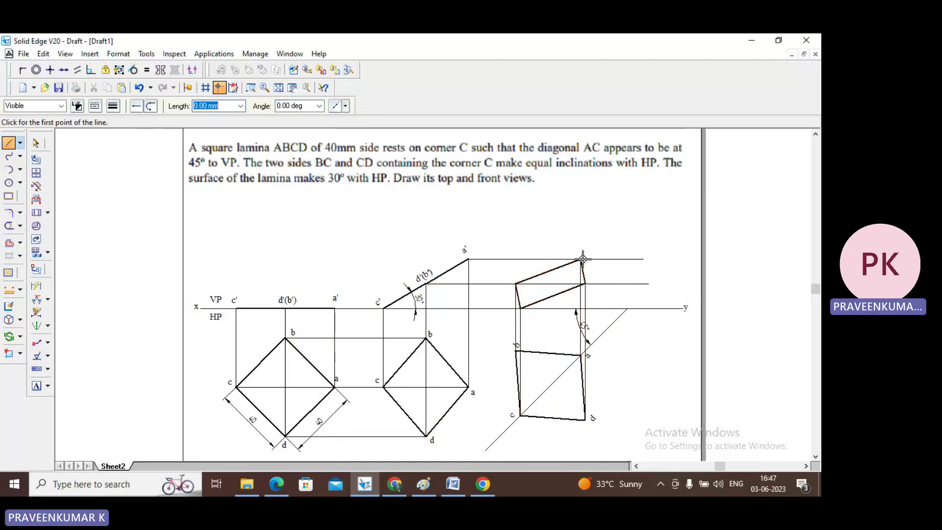
left_click(36, 143)
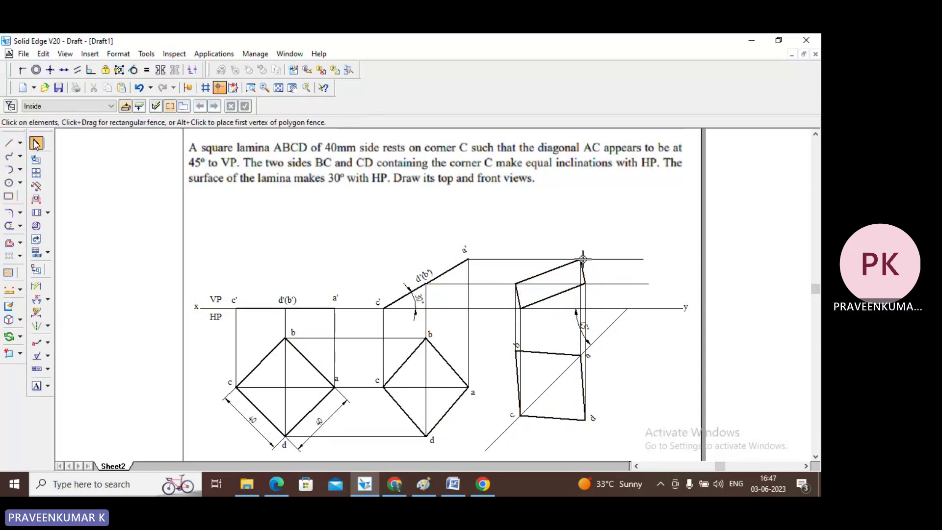
- Add the text labels a', b', c' and d' in the empty area above the final front view
left_click(37, 387)
left_click(594, 212)
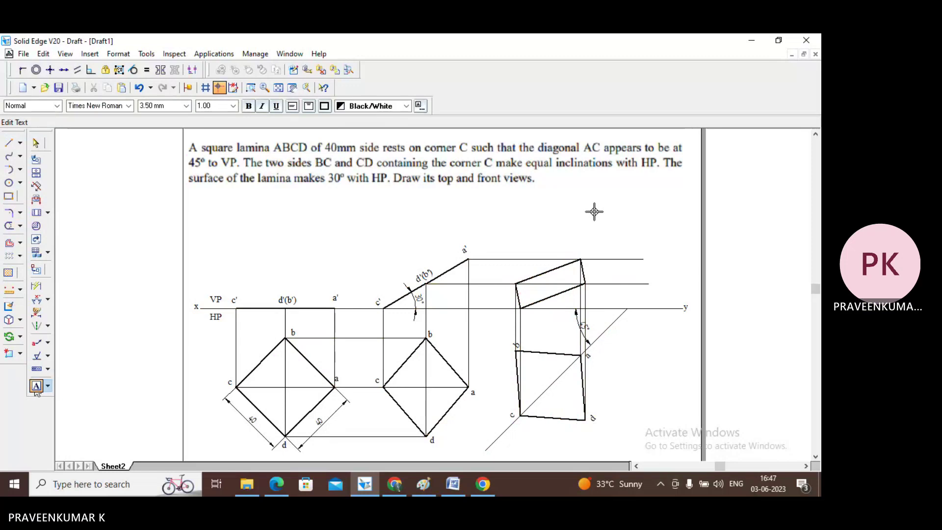
type("a")
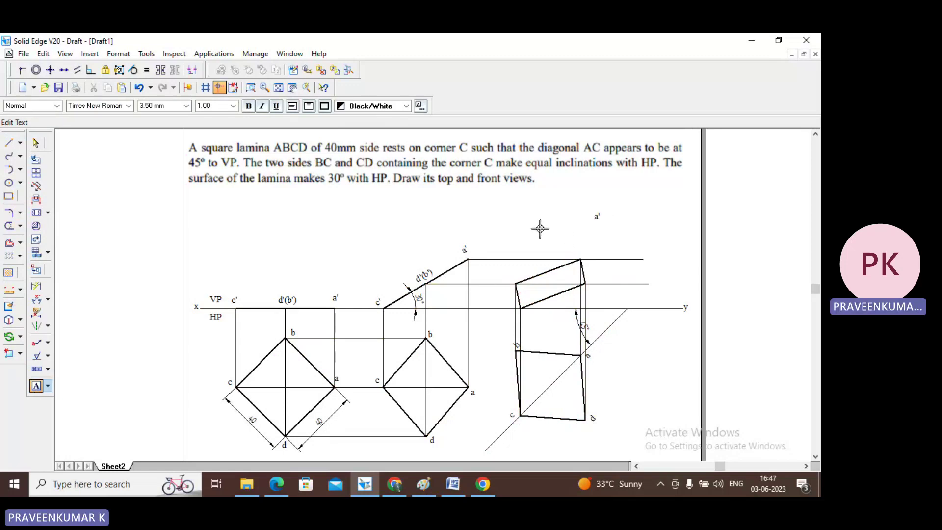
type("b'")
left_click(526, 207)
left_click(526, 208)
type("c")
type("d'")
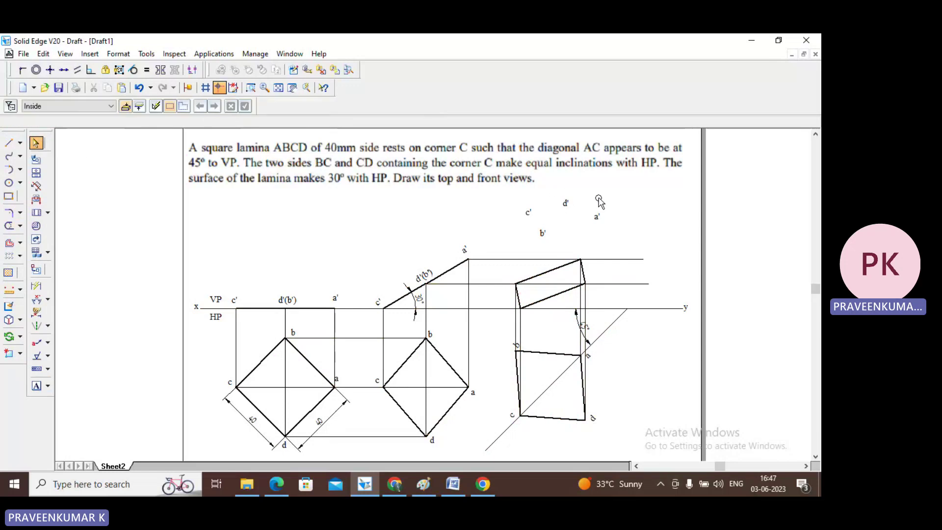
key("Escape")
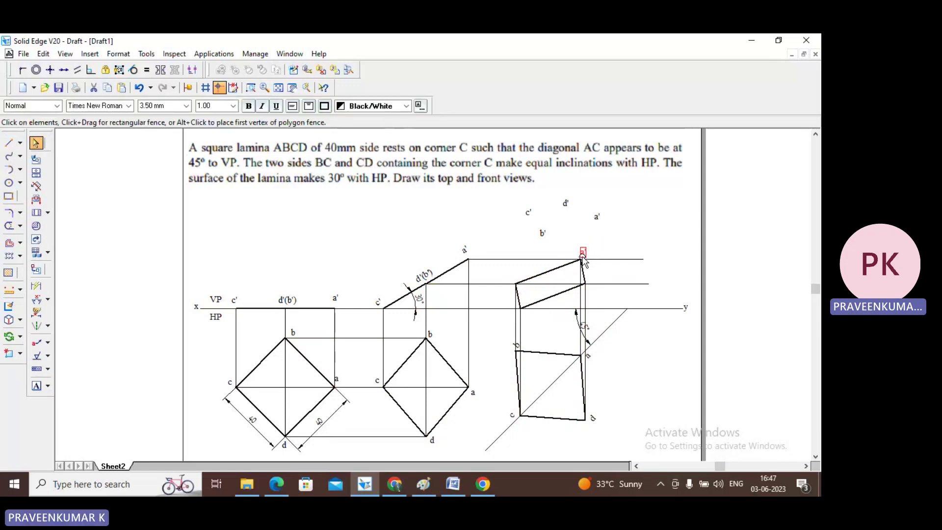
- Move the labels a', b', c' and d' beside their matching corners of the final front view
left_click_drag(583, 260, 583, 259)
left_click_drag(541, 236, 513, 276)
left_click_drag(527, 218, 524, 309)
left_click_drag(565, 205, 593, 298)
left_click(515, 212)
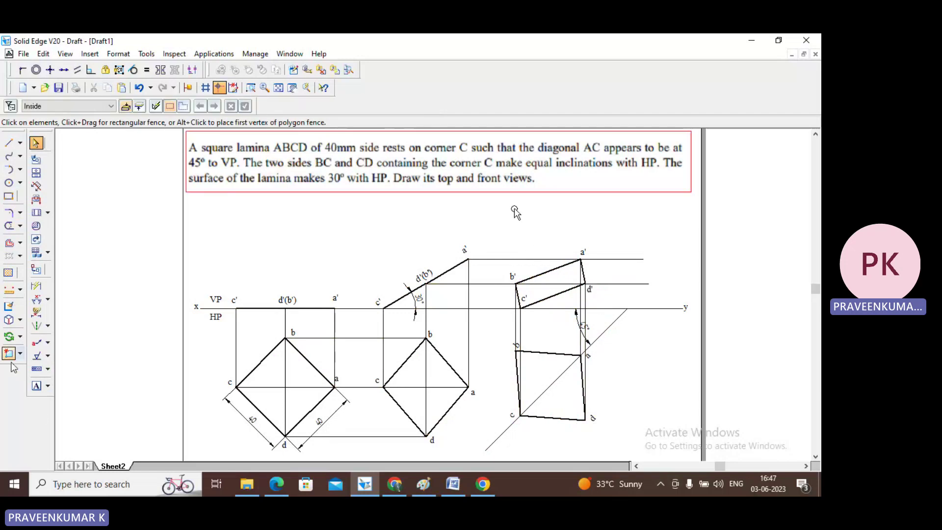
- Trim the horizontal projection line ends that extend beyond a' and d' of the final front view
left_click(8, 227)
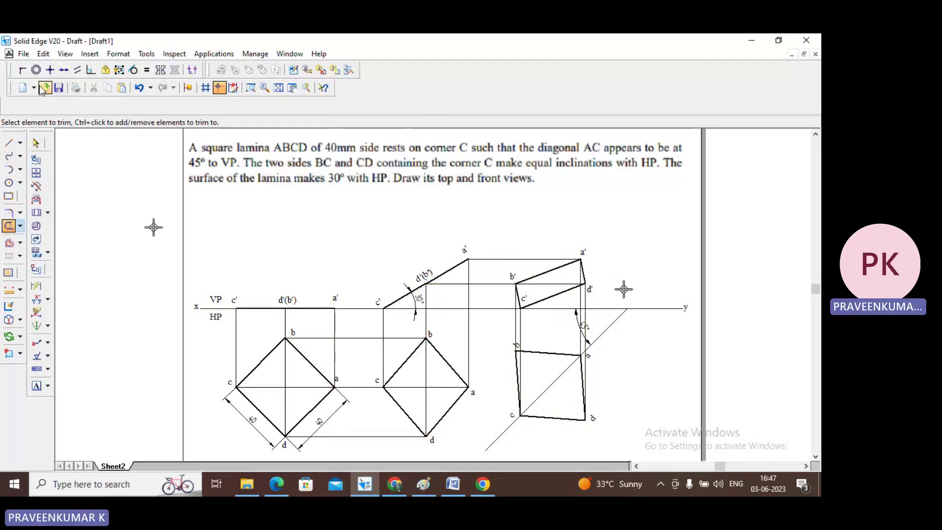
left_click(35, 143)
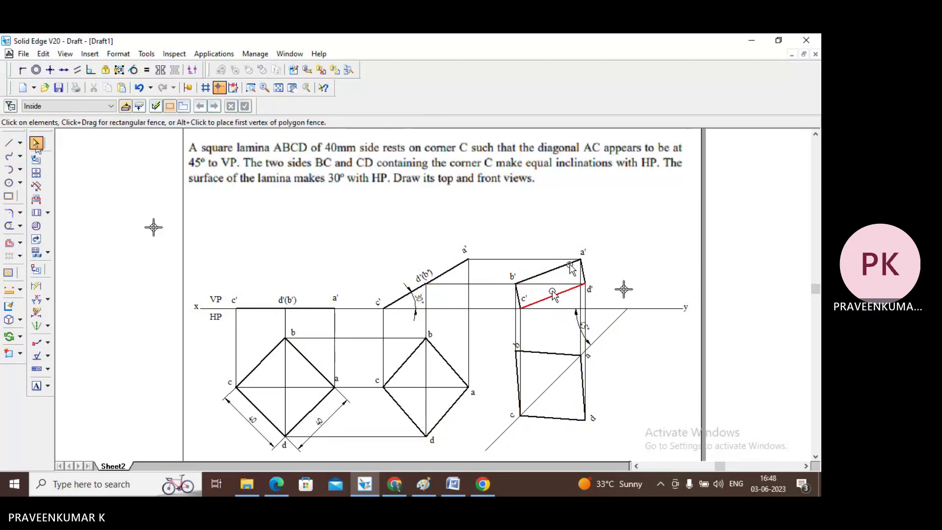
left_click(540, 275)
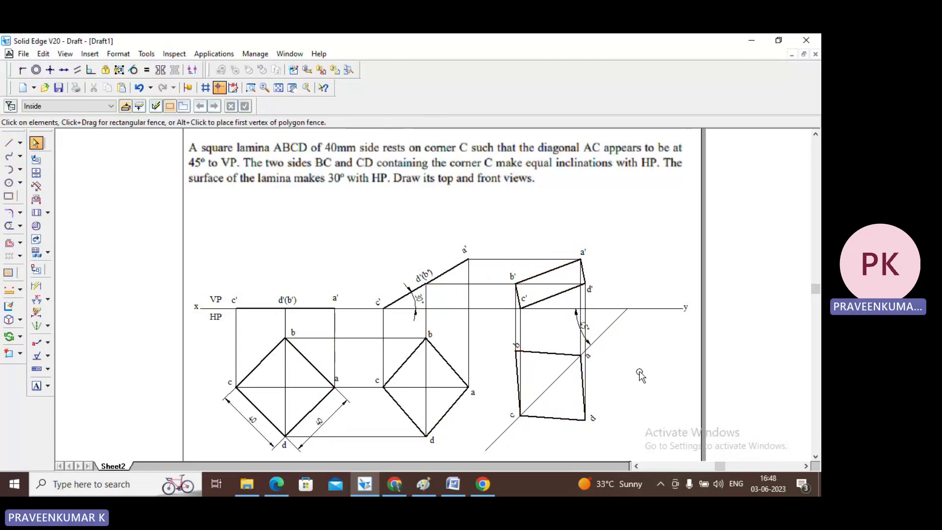
left_click(395, 485)
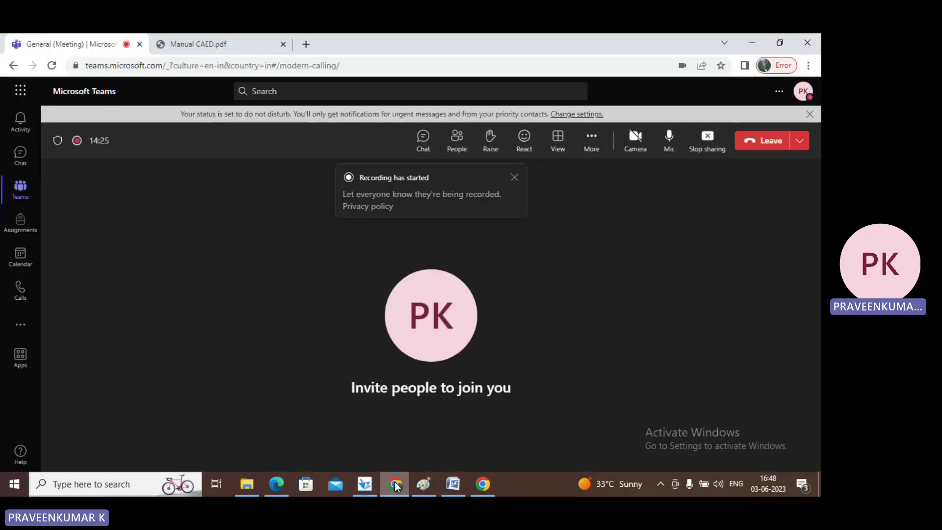